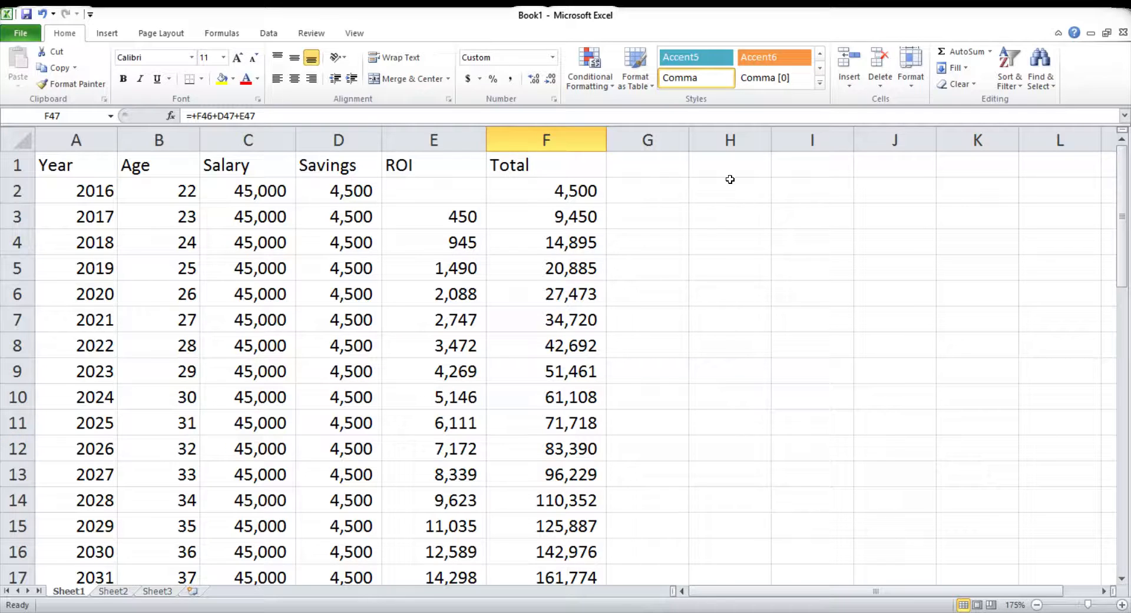
# Label cell H1 "Saving 10% Entire Life:".
pyautogui.click(727, 173)
pyautogui.write('Savign E')
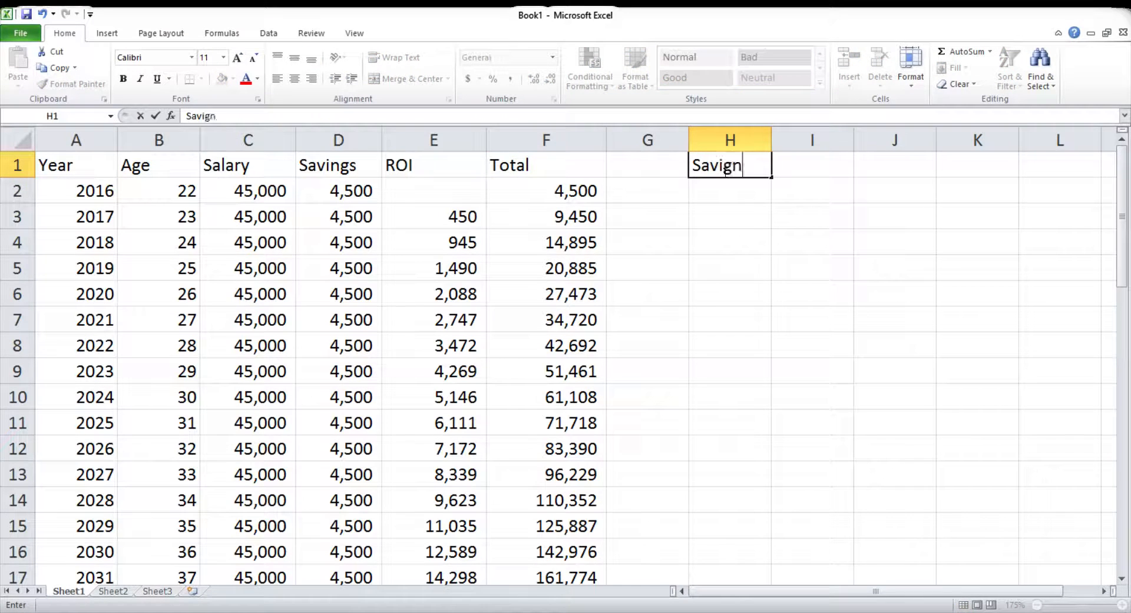
pyautogui.press('BackSpace')
pyautogui.press('BackSpace')
pyautogui.press('BackSpace')
pyautogui.press('BackSpace')
pyautogui.write('ng 10% Entire Life:')
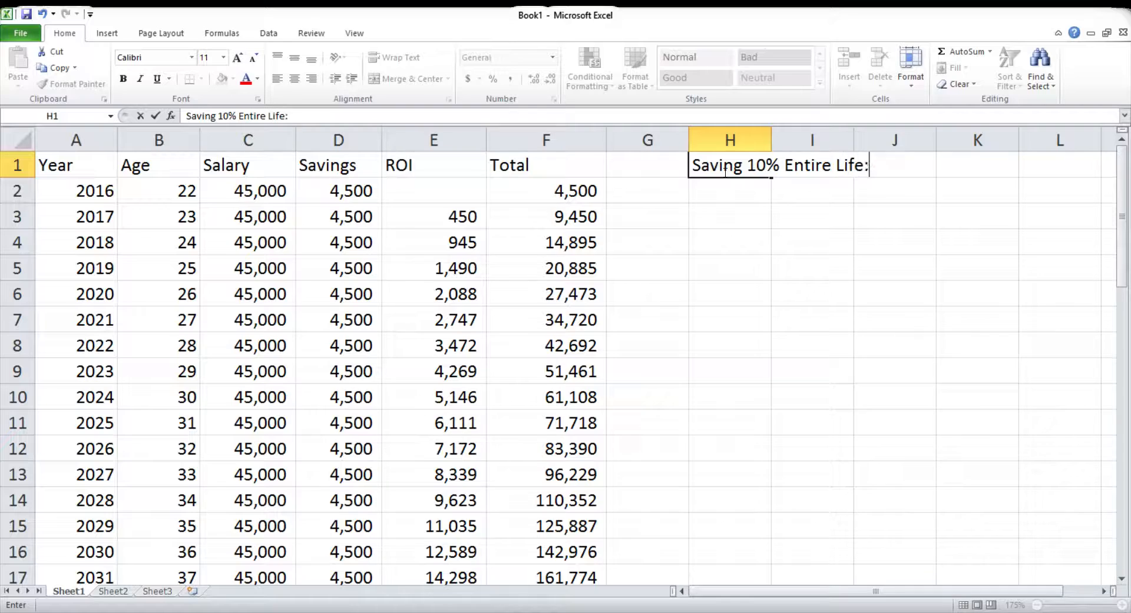
pyautogui.press('Tab')
# Paste the 2061 Total from F47 into I1 as a value in comma style, and fit column H to its label.
pyautogui.scroll(-14, 697, 360)
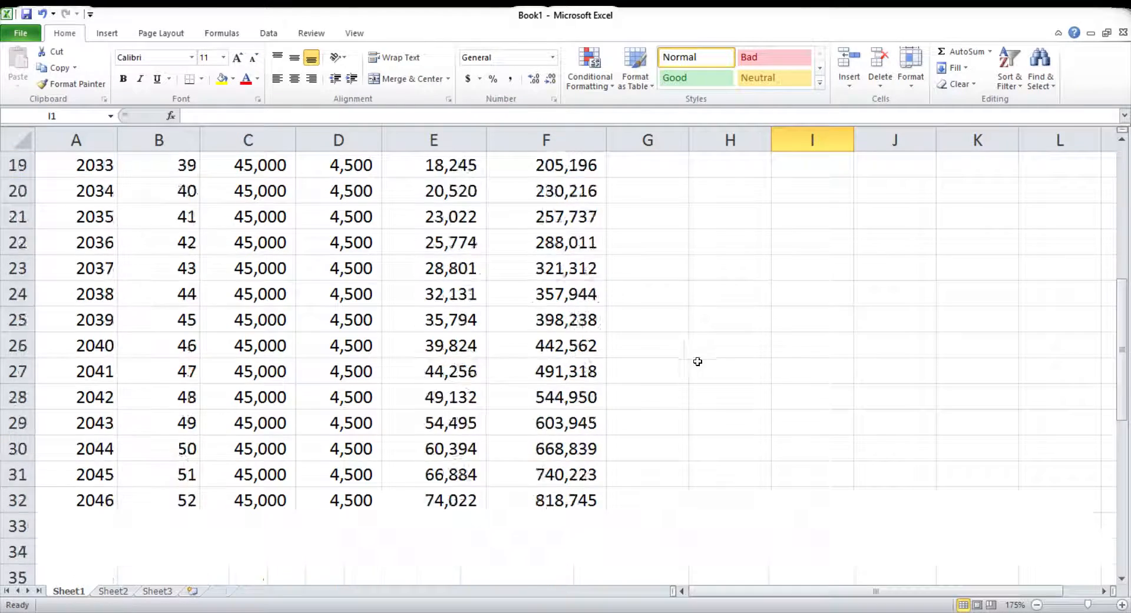
pyautogui.click(543, 273)
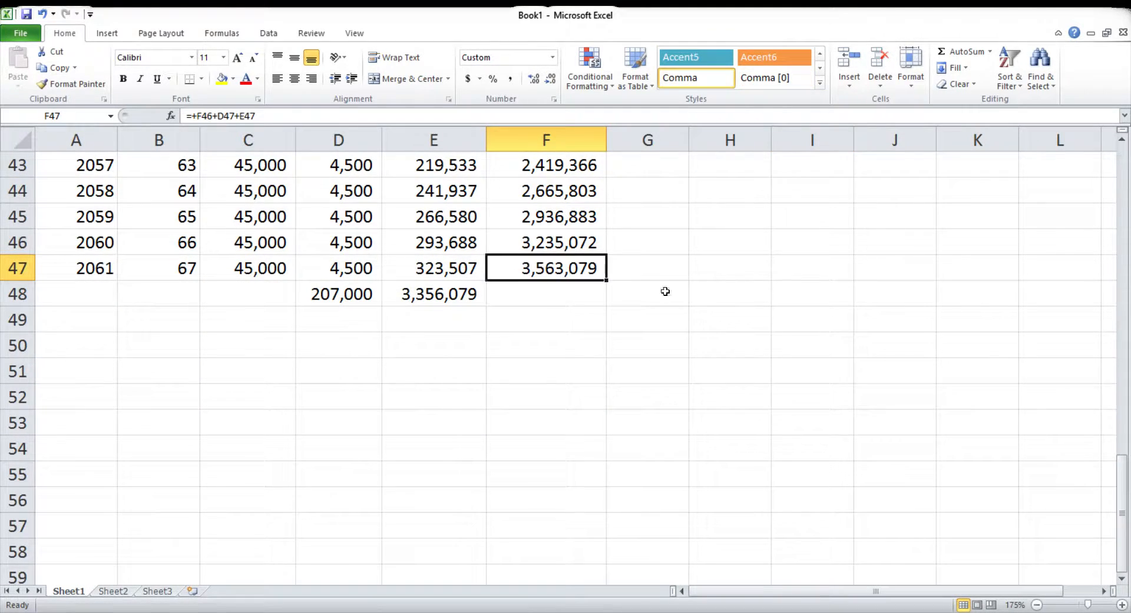
pyautogui.hotkey('ctrl', 'c')
pyautogui.scroll(7, 721, 353)
pyautogui.scroll(7, 721, 352)
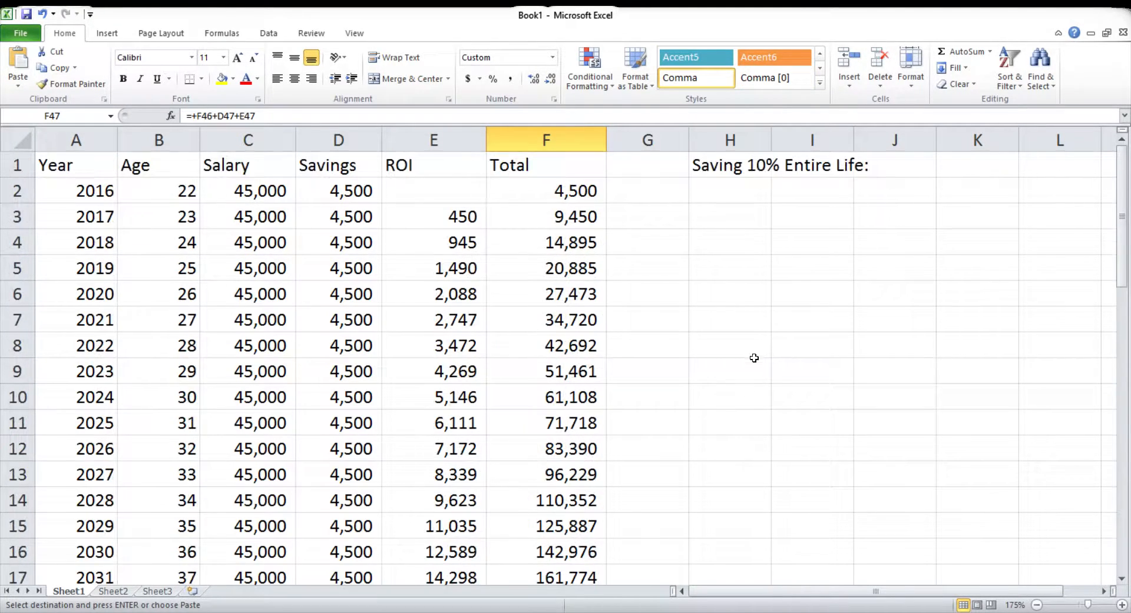
pyautogui.doubleClick(782, 146)
pyautogui.click(897, 174)
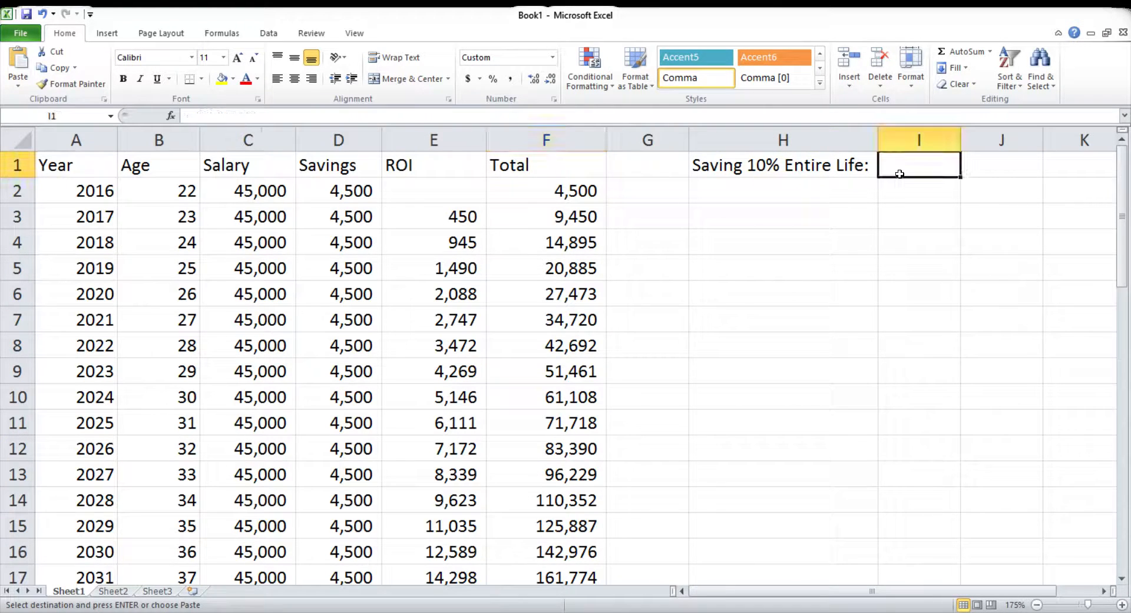
pyautogui.hotkey('ctrl', 'v')
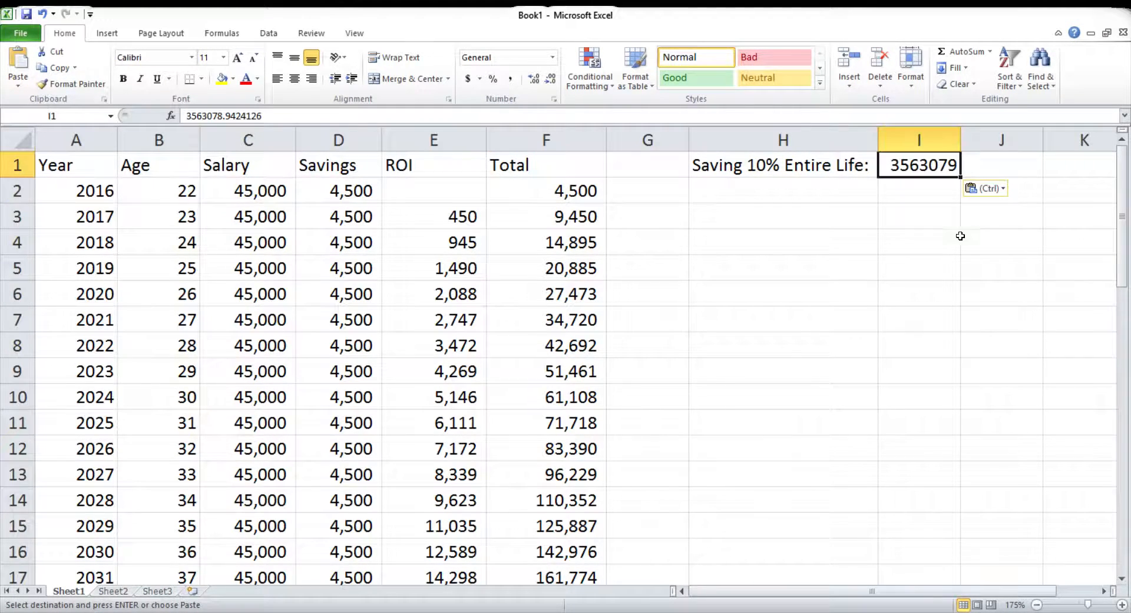
pyautogui.click(510, 80)
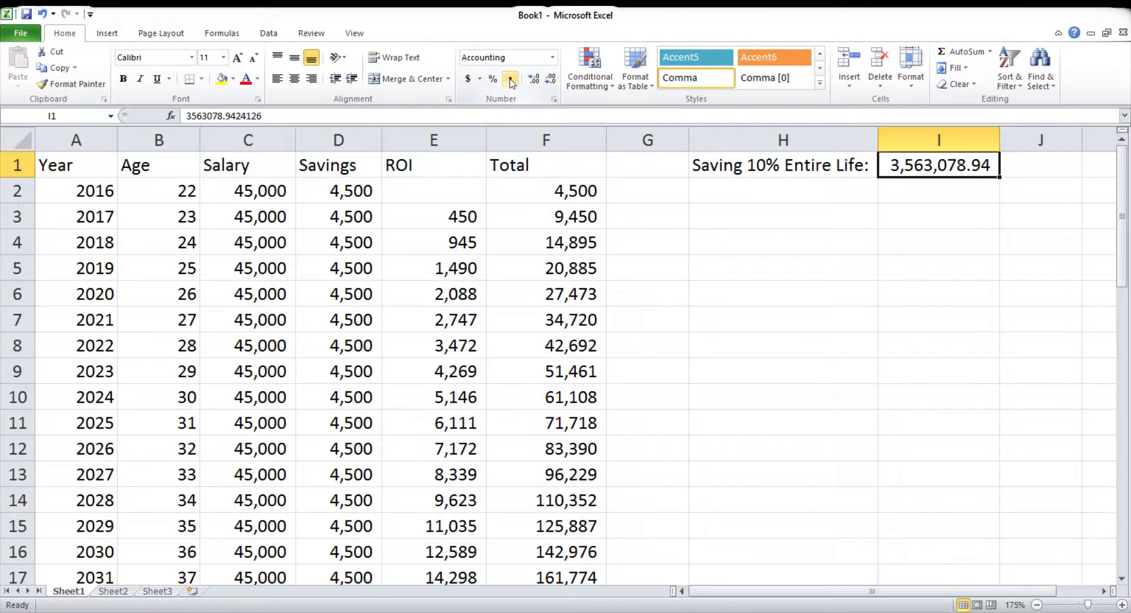
# Label cell H2 "Save 10% for 10 years:".
pyautogui.click(747, 194)
pyautogui.write('Save 10')
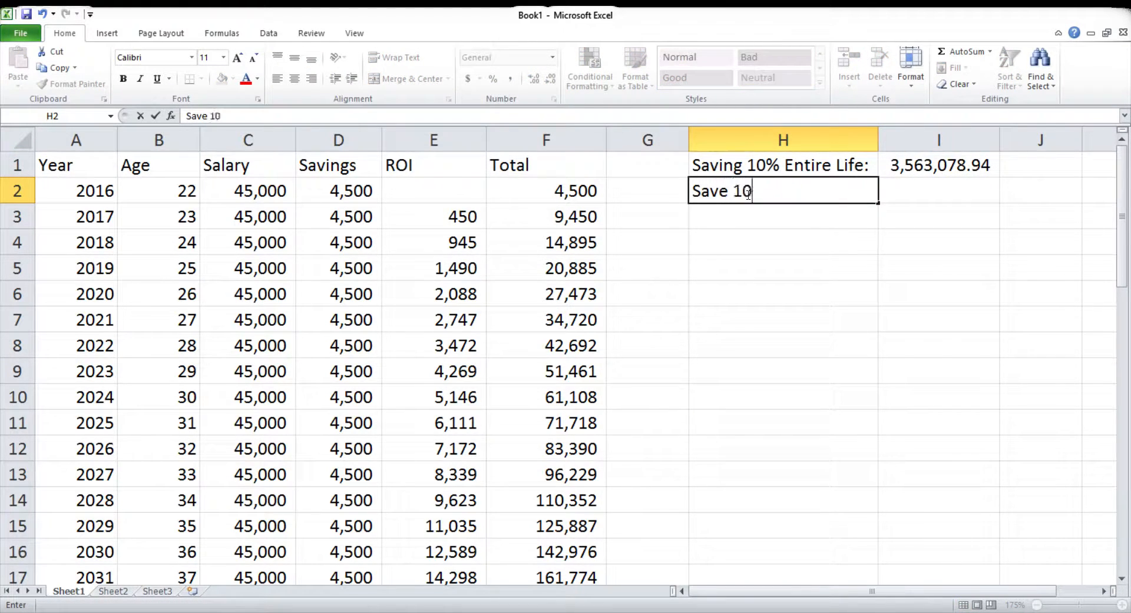
pyautogui.write('% for 10 years:')
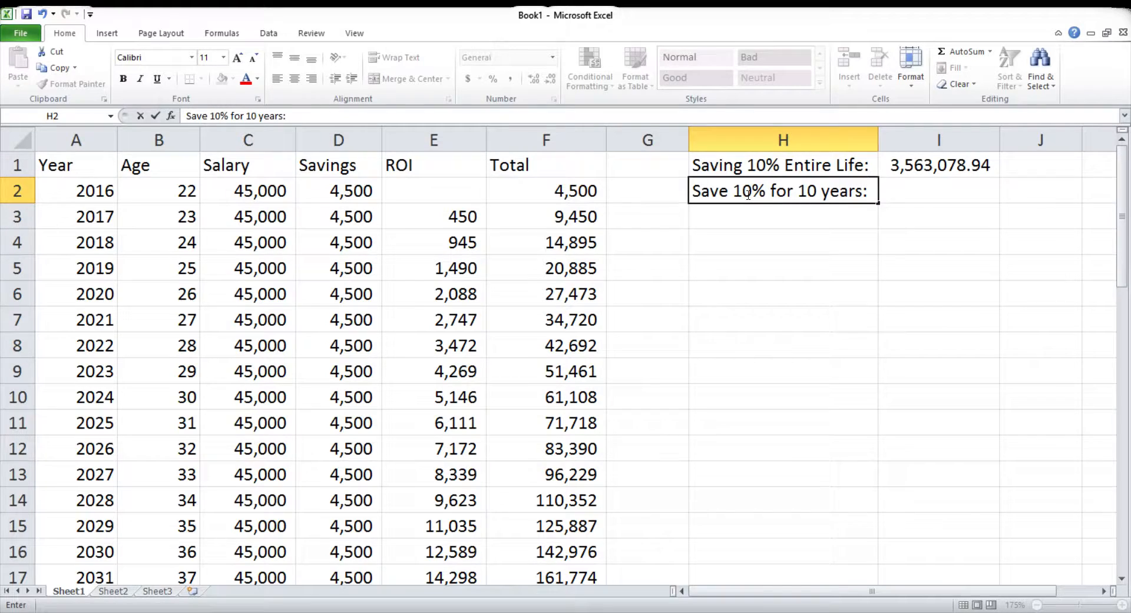
pyautogui.press('Tab')
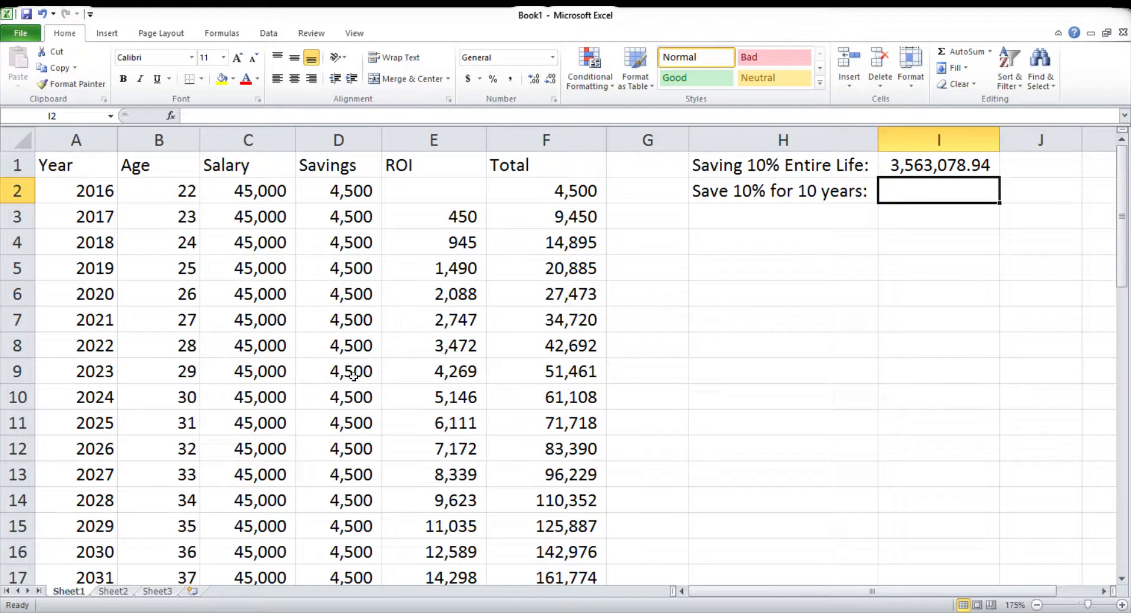
# Clear the Savings cells for 2026 through 2061 (D12:D47), keeping only the first ten years of savings.
pyautogui.click(359, 423)
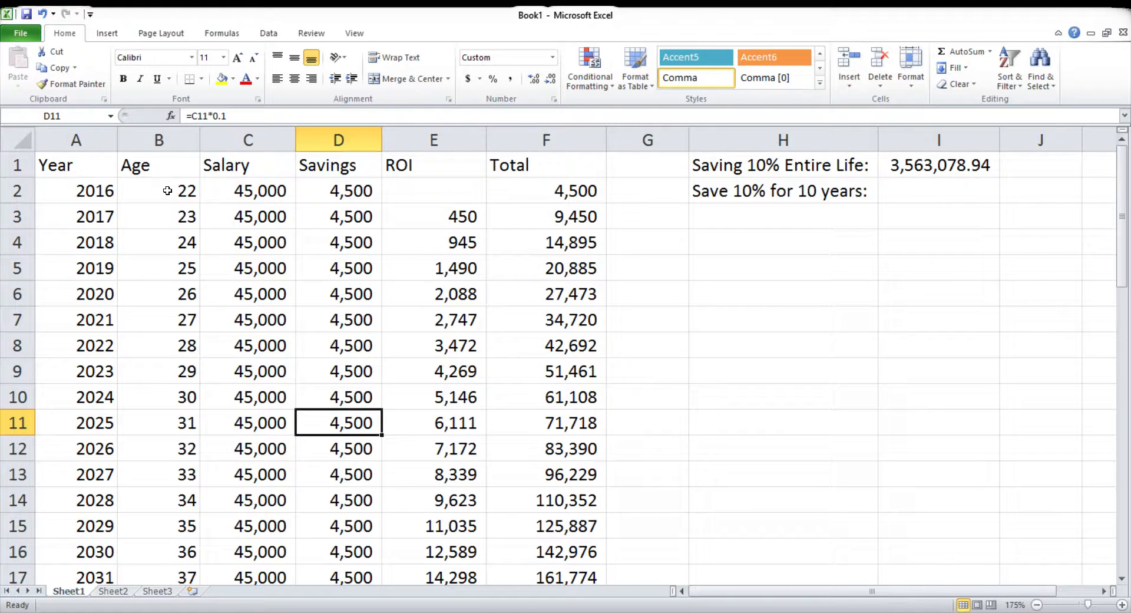
pyautogui.scroll(-2, 344, 412)
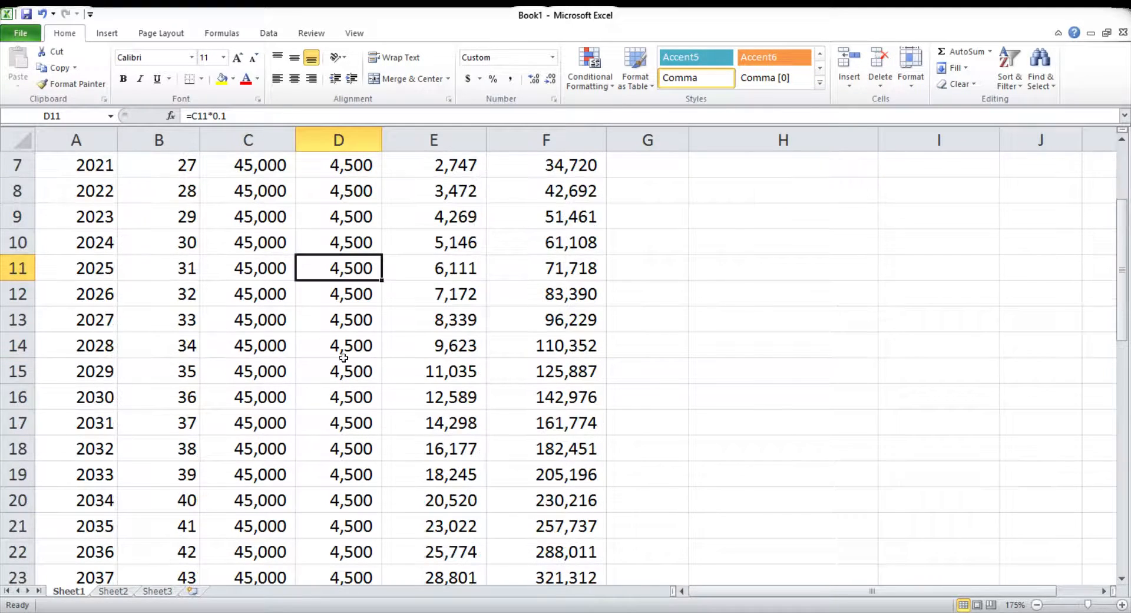
pyautogui.moveTo(351, 297); pyautogui.dragTo(364, 562)
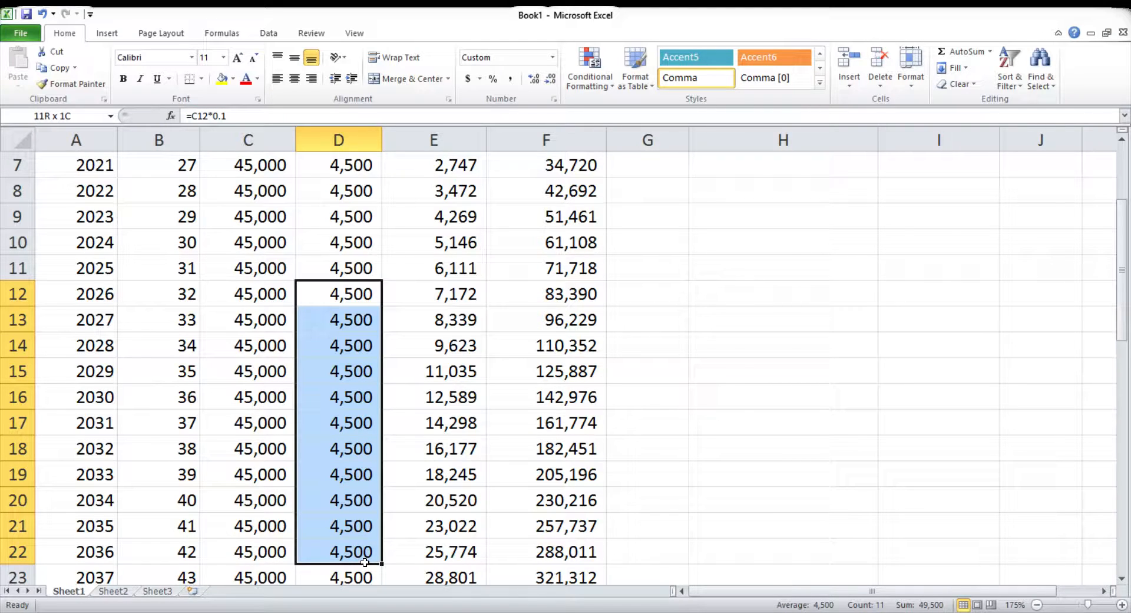
pyautogui.moveTo(365, 562)
pyautogui.mouseDown()
pyautogui.moveTo(353, 577)
pyautogui.moveTo(356, 530)
pyautogui.moveTo(360, 573)
pyautogui.mouseUp()
pyautogui.scroll(-4, 360, 558)
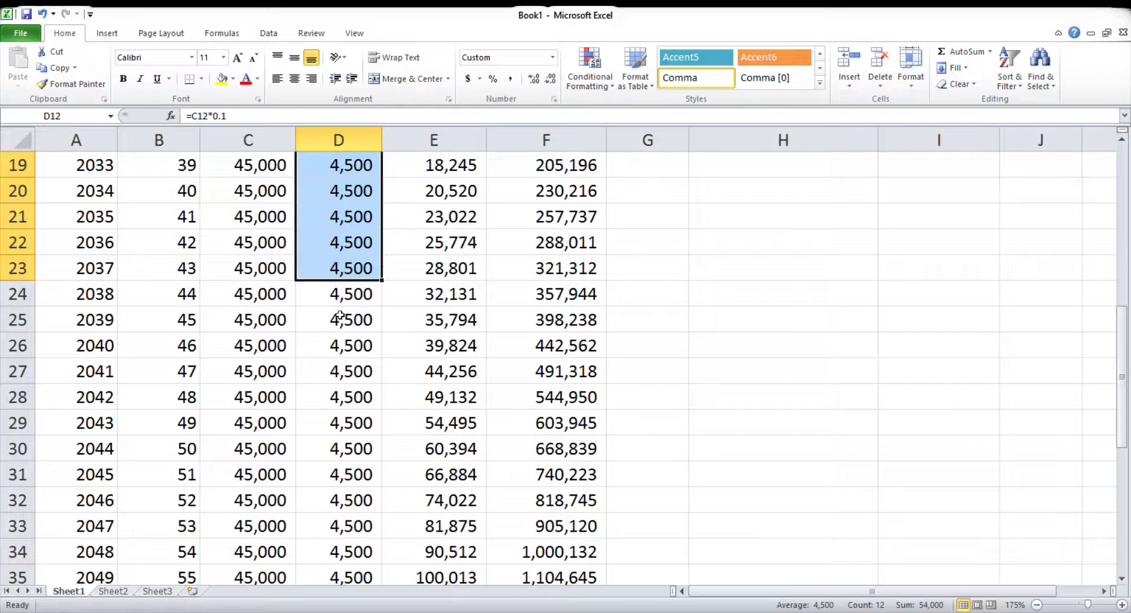
pyautogui.press('Delete')
pyautogui.scroll(5, 356, 271)
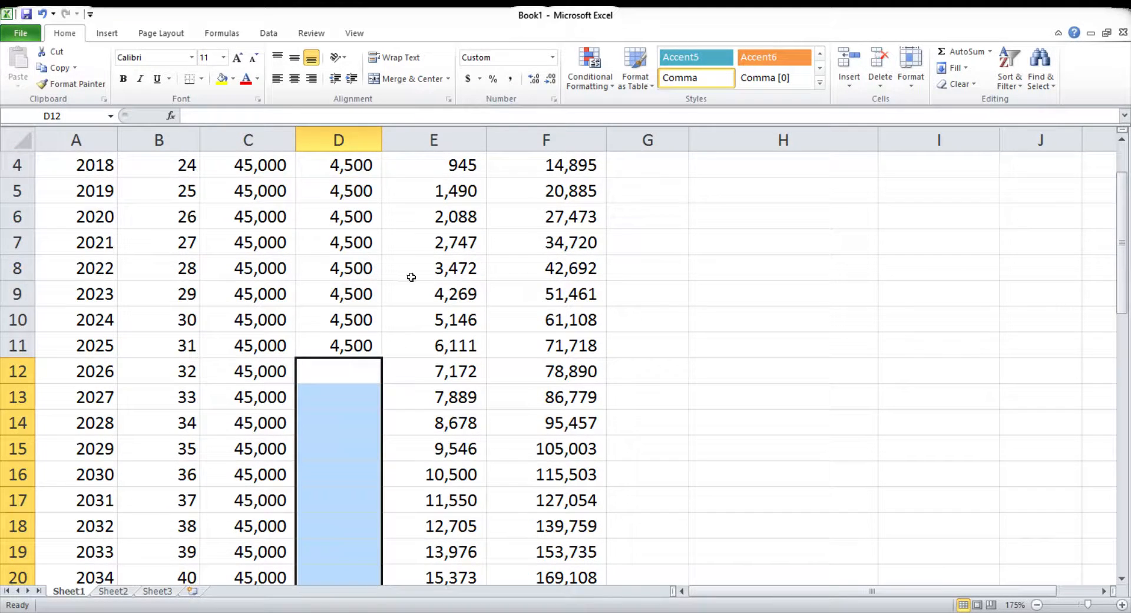
pyautogui.scroll(-4, 407, 277)
pyautogui.moveTo(349, 372)
pyautogui.mouseDown()
pyautogui.moveTo(348, 603)
pyautogui.moveTo(342, 423)
pyautogui.moveTo(341, 523)
pyautogui.mouseUp()
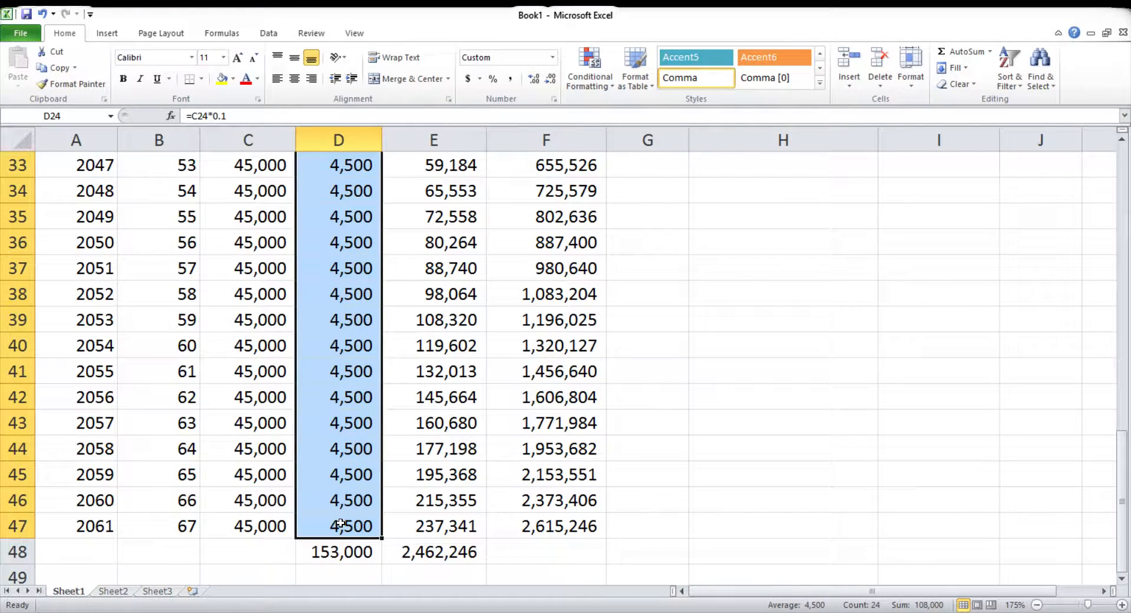
pyautogui.press('Delete')
pyautogui.scroll(6, 341, 523)
pyautogui.scroll(5, 412, 429)
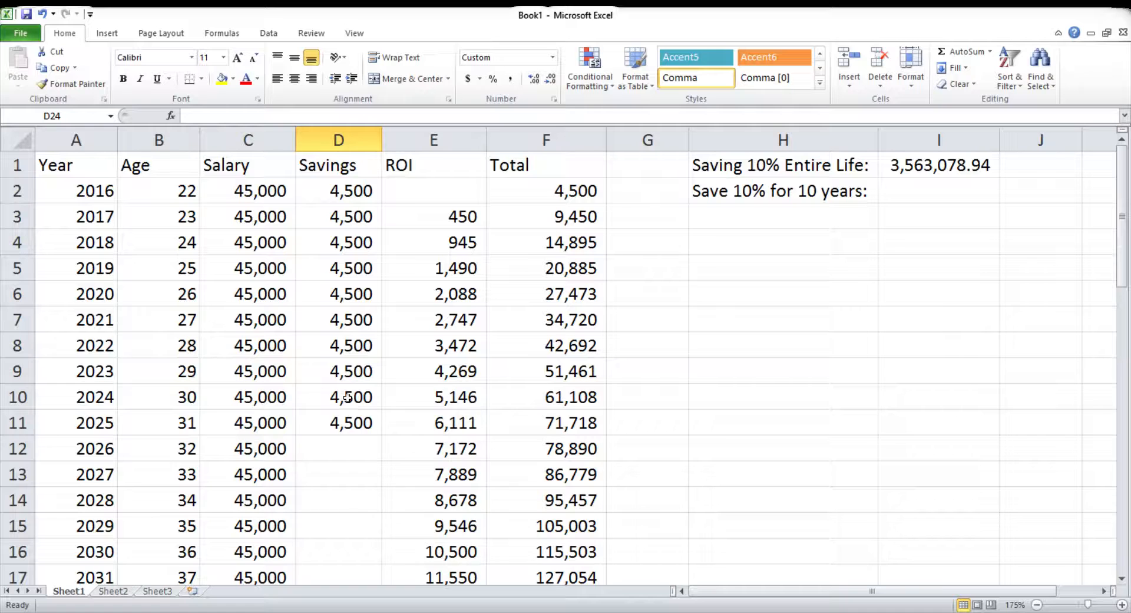
# Copy the recalculated 2061 Total from F47 into I2 as a value and format it in comma style.
pyautogui.scroll(-11, 351, 412)
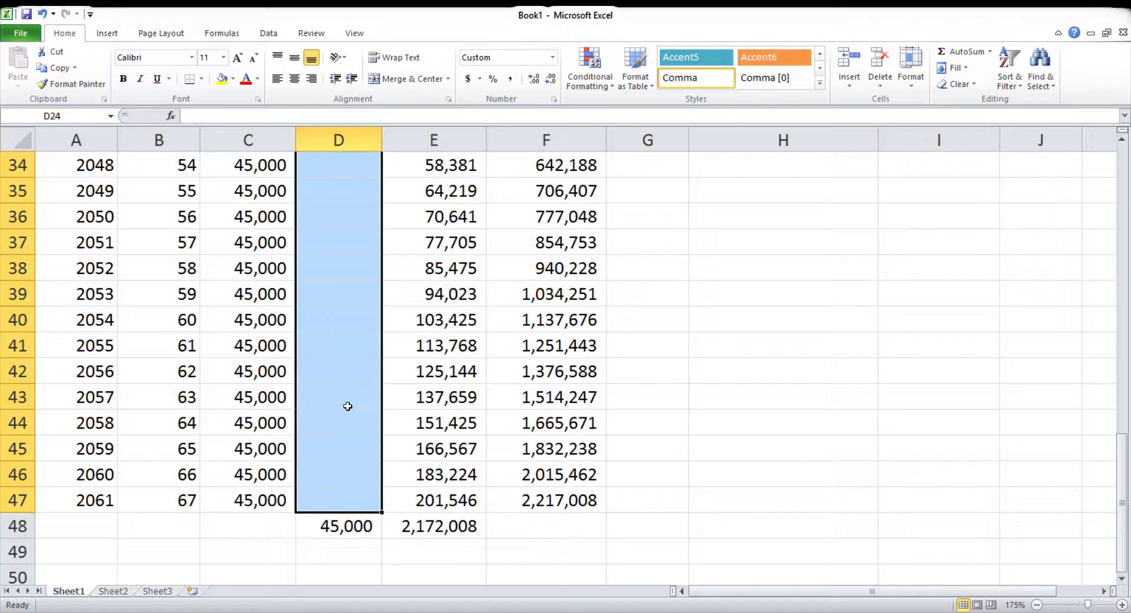
pyautogui.click(556, 510)
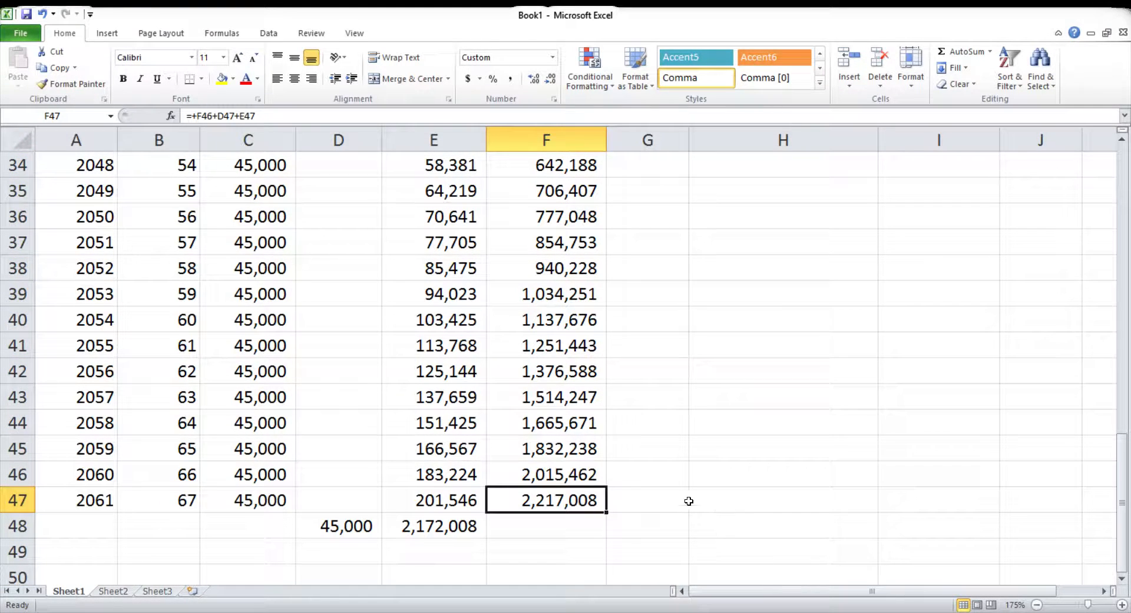
pyautogui.scroll(7, 718, 473)
pyautogui.scroll(-7, 718, 474)
pyautogui.hotkey('ctrl', 'c')
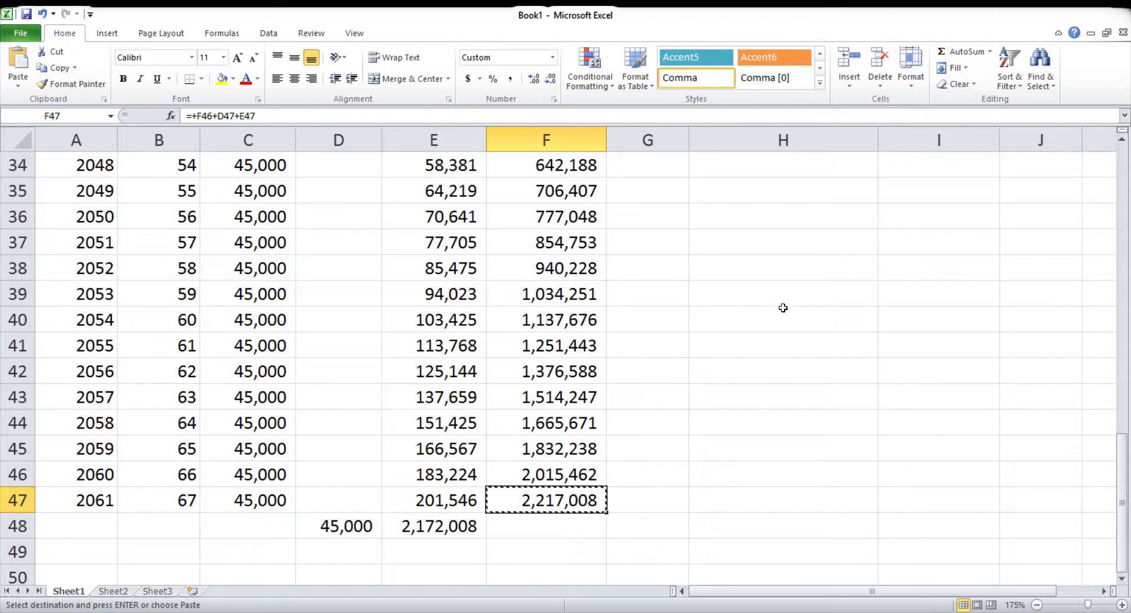
pyautogui.scroll(11, 786, 318)
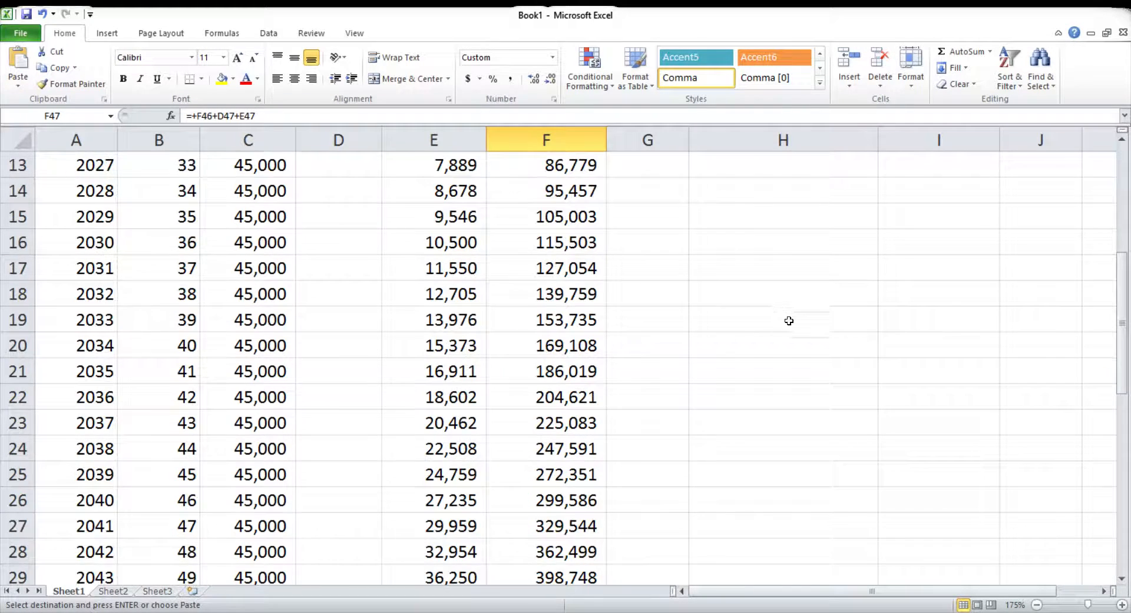
pyautogui.click(917, 194)
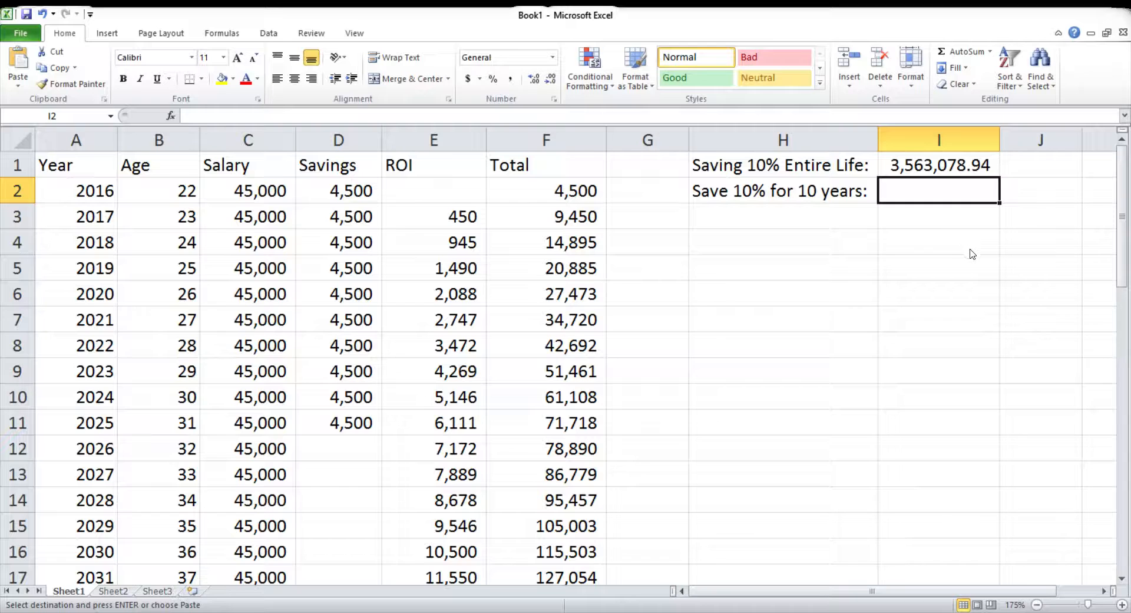
pyautogui.hotkey('ctrl', 'v')
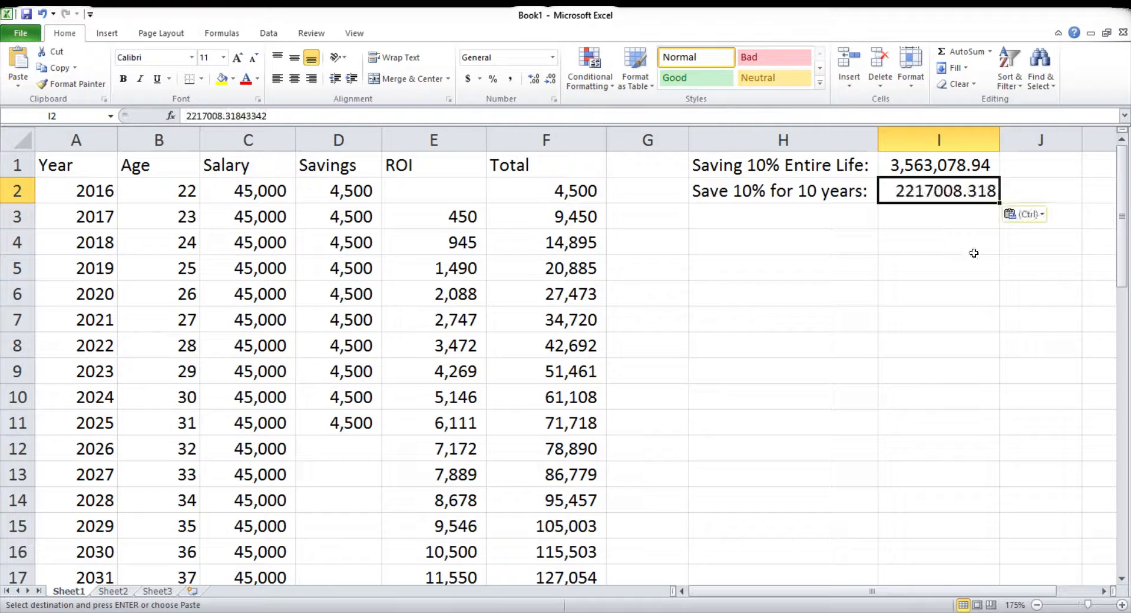
pyautogui.click(508, 81)
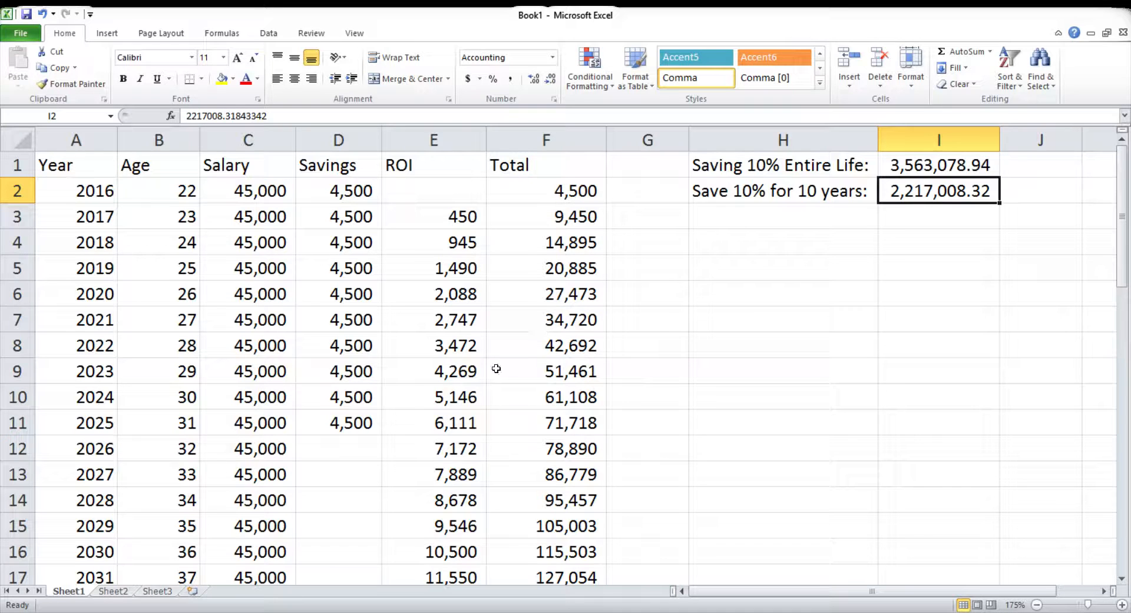
pyautogui.scroll(-14, 496, 368)
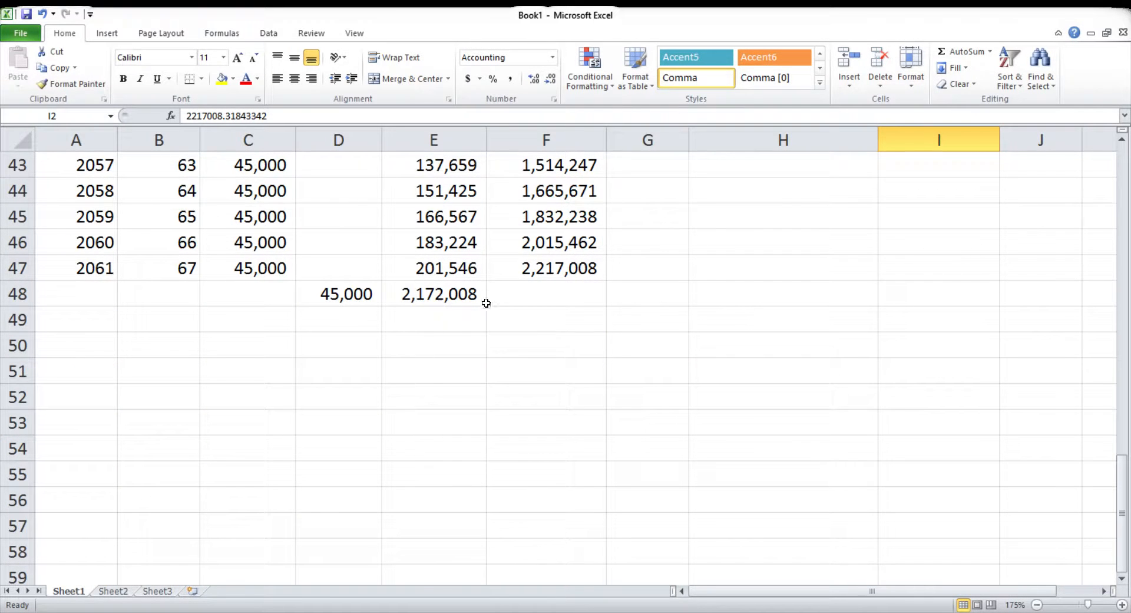
pyautogui.scroll(6, 800, 359)
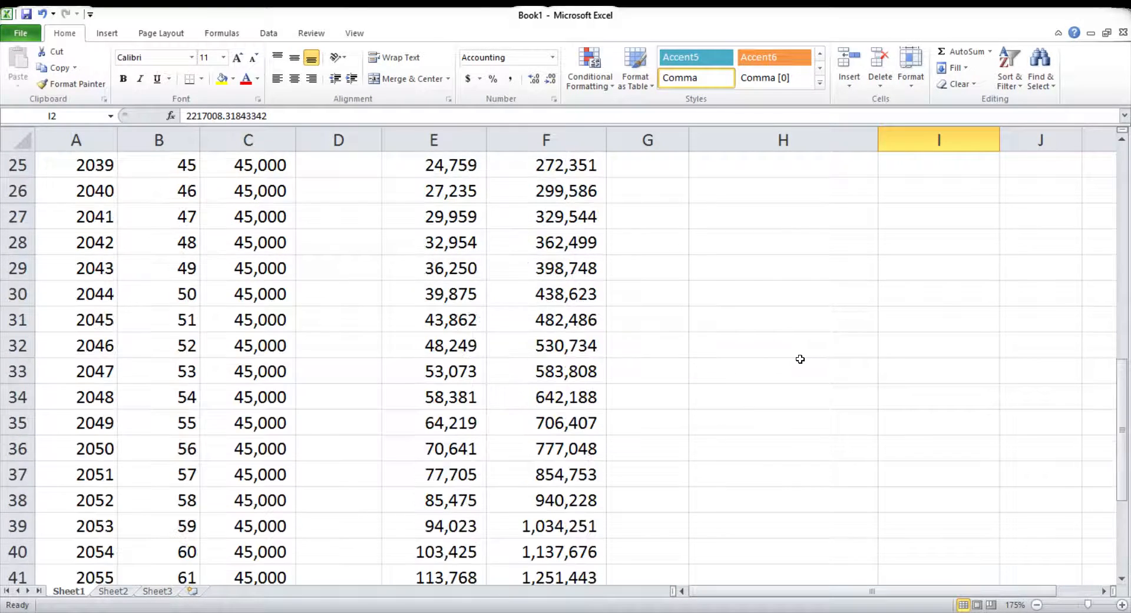
pyautogui.scroll(-7, 790, 357)
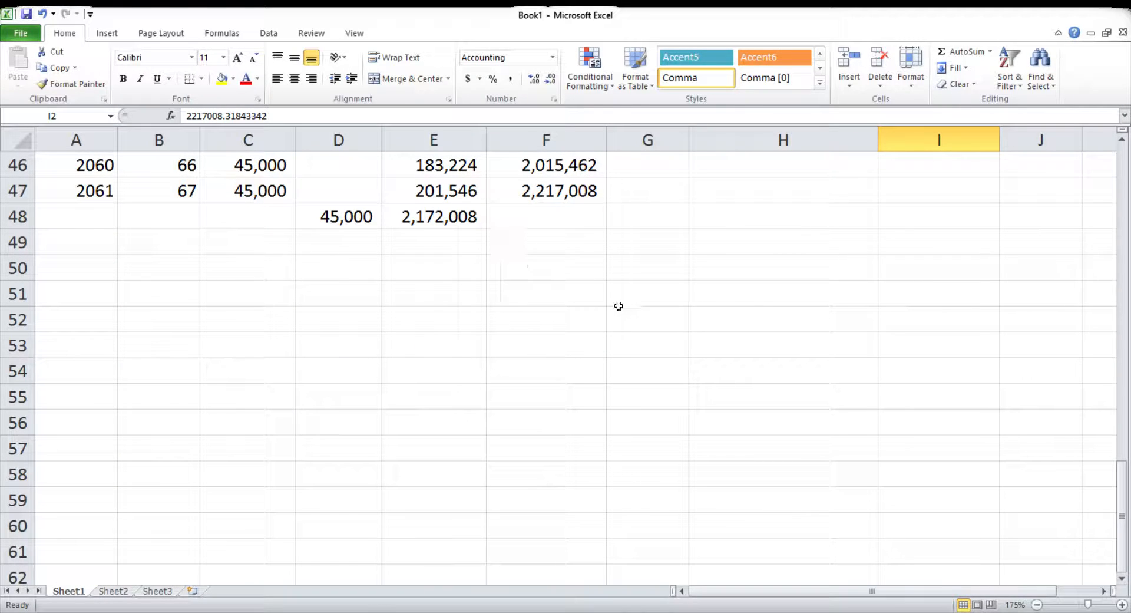
pyautogui.scroll(15, 503, 305)
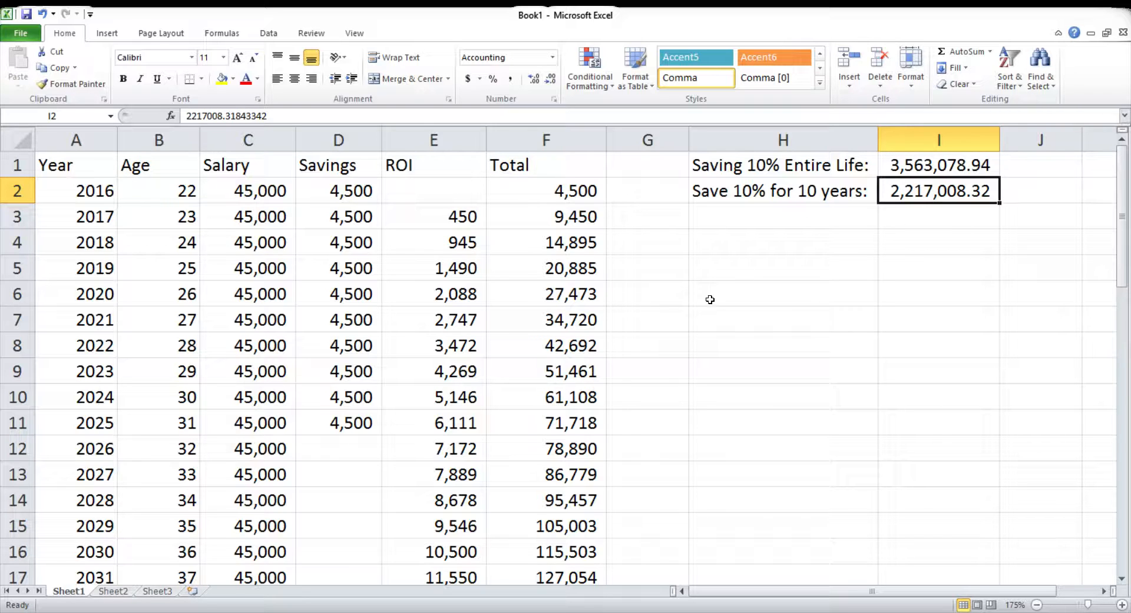
# Copy the 10% Savings formula from D10 into D12:D47 to refill the years 2026 through 2061.
pyautogui.click(355, 195)
pyautogui.click(357, 396)
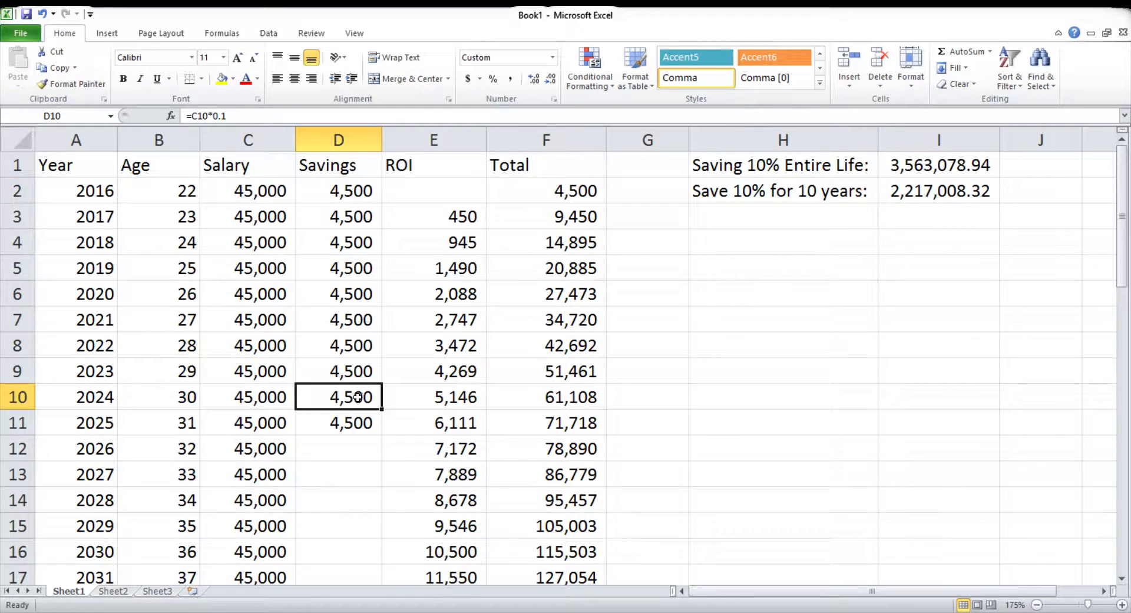
pyautogui.hotkey('ctrl', 'c')
pyautogui.scroll(-5, 341, 240)
pyautogui.scroll(2, 344, 206)
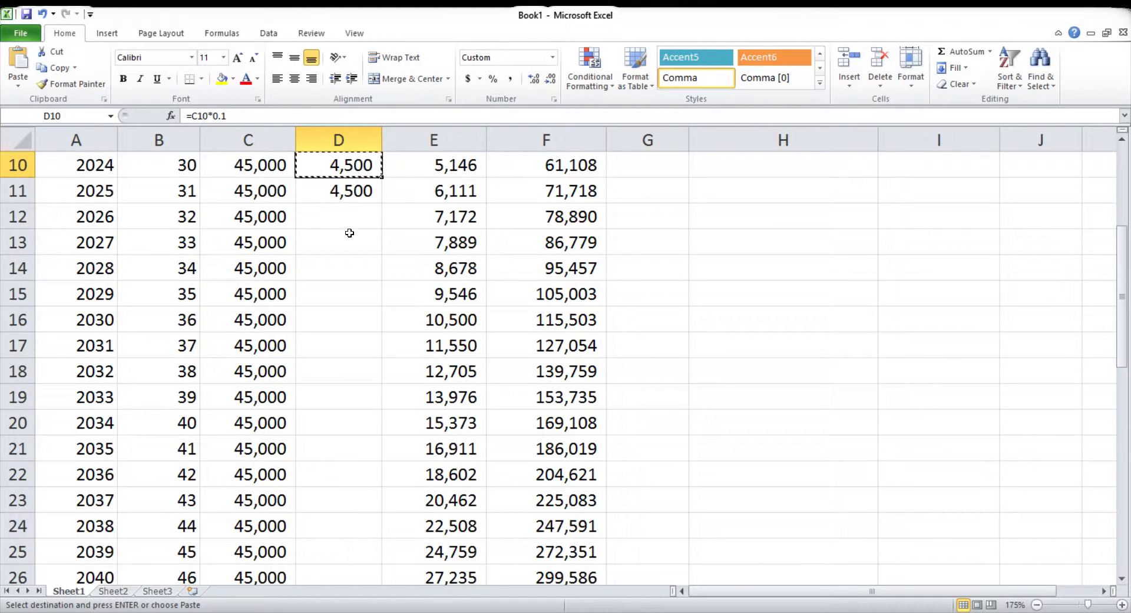
pyautogui.moveTo(341, 222); pyautogui.dragTo(317, 502)
pyautogui.hotkey('ctrl', 'v')
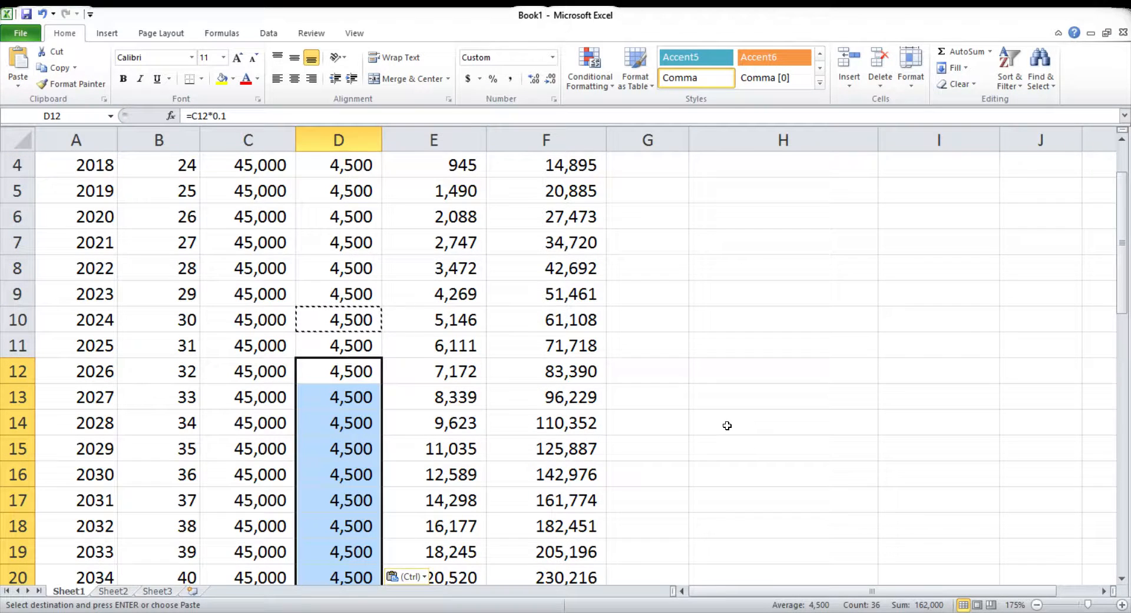
pyautogui.press('Escape')
pyautogui.scroll(1, 727, 425)
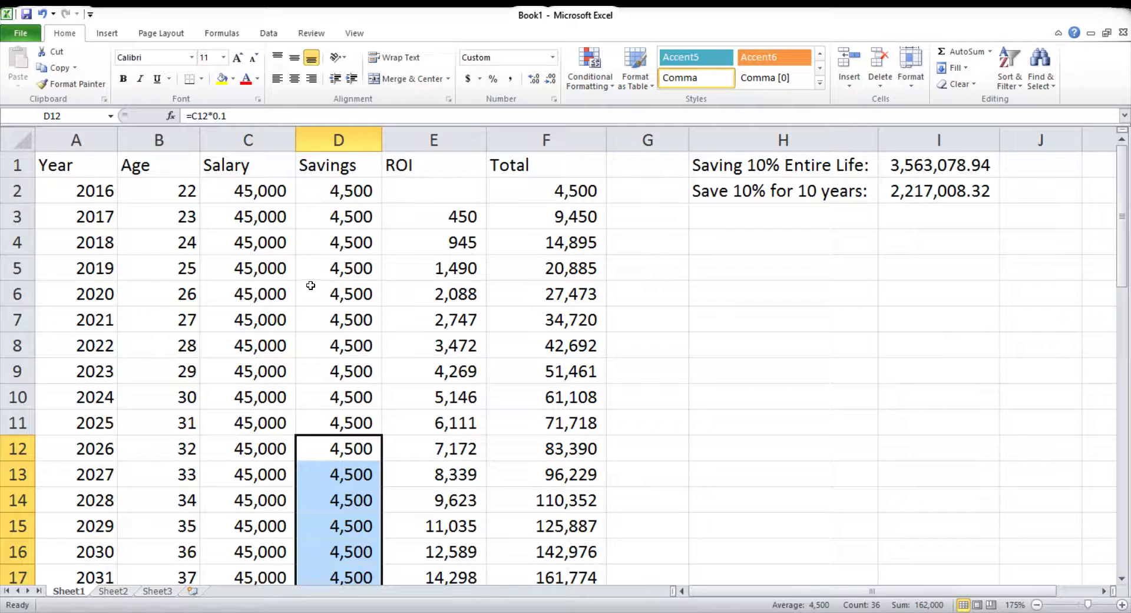
# Clear the Savings cells for 2016 through 2038 (D2:D24).
pyautogui.click(353, 194)
pyautogui.moveTo(353, 194); pyautogui.dragTo(324, 225)
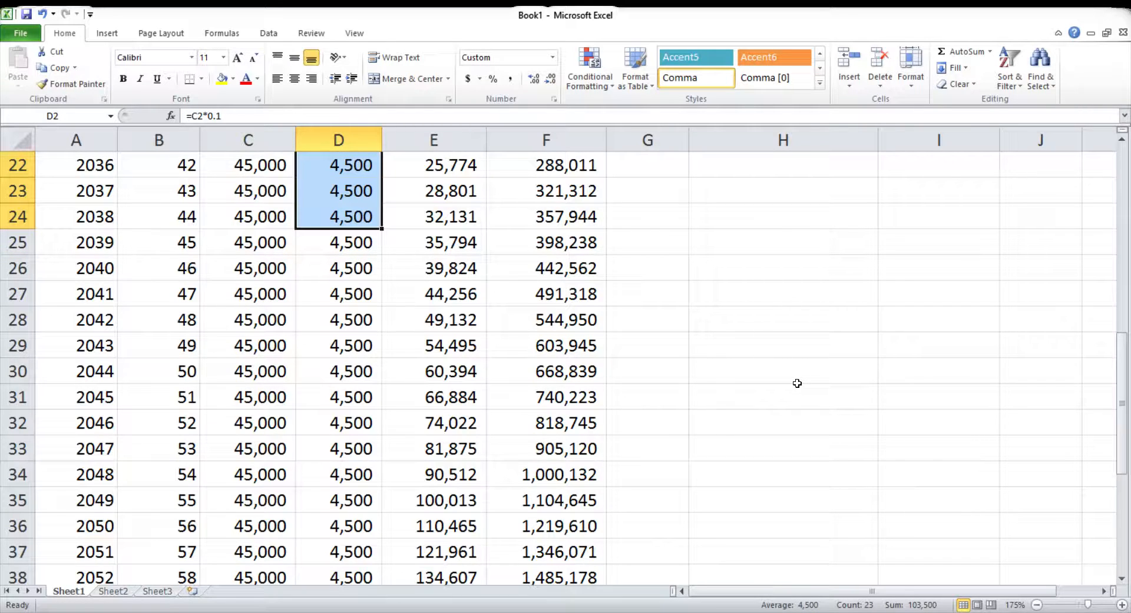
pyautogui.press('Delete')
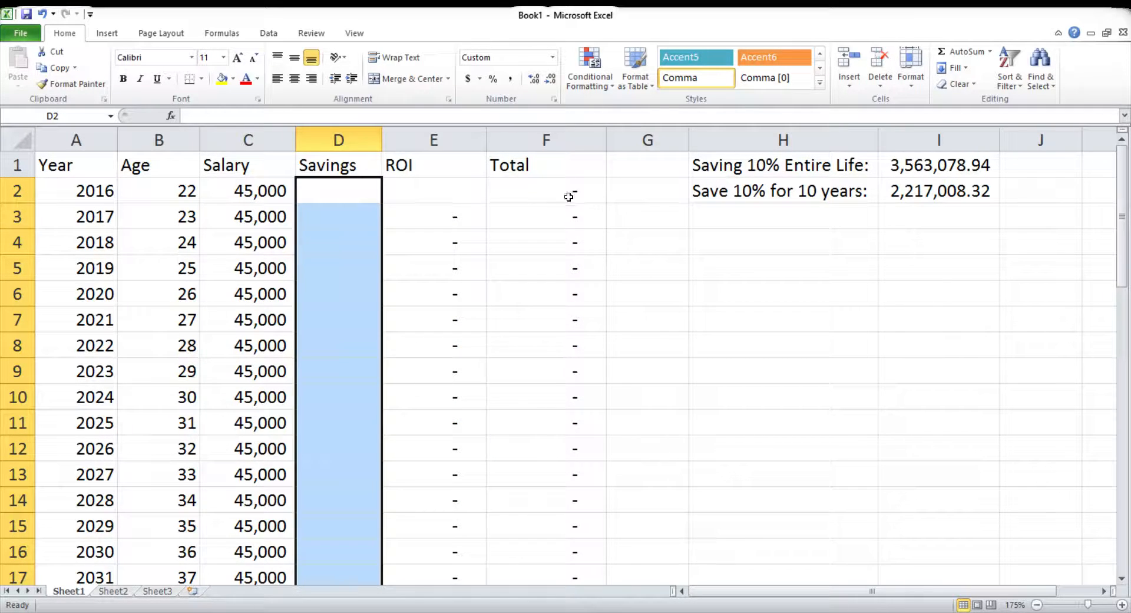
# Check the recalculated 2061 Total in F47 and the ROI sum in E48 for saving from age 45 onward.
pyautogui.scroll(-2, 417, 231)
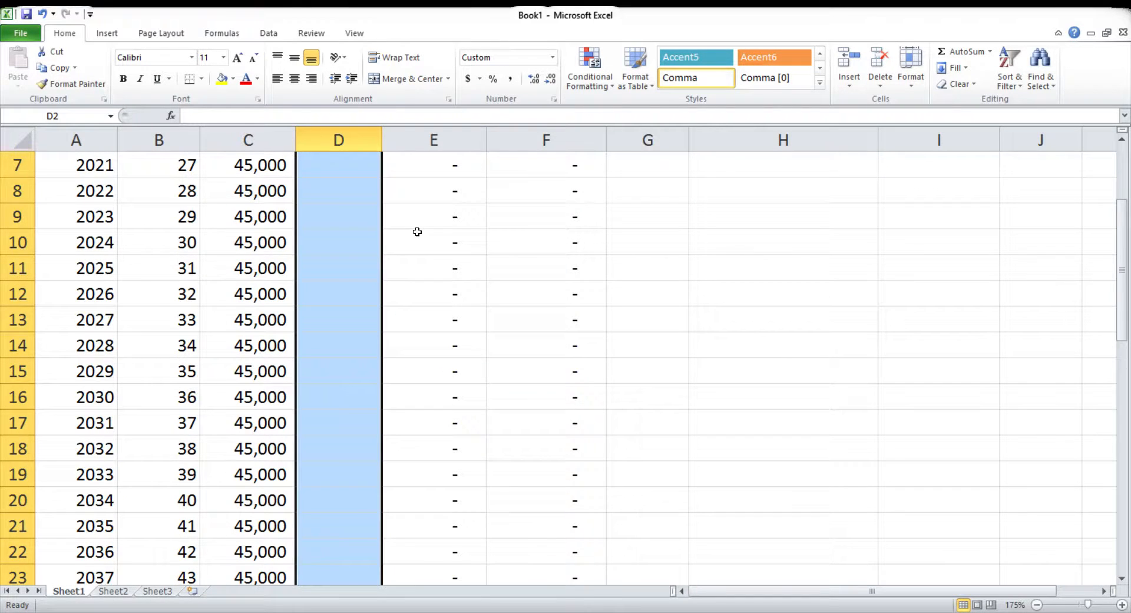
pyautogui.scroll(-5, 418, 232)
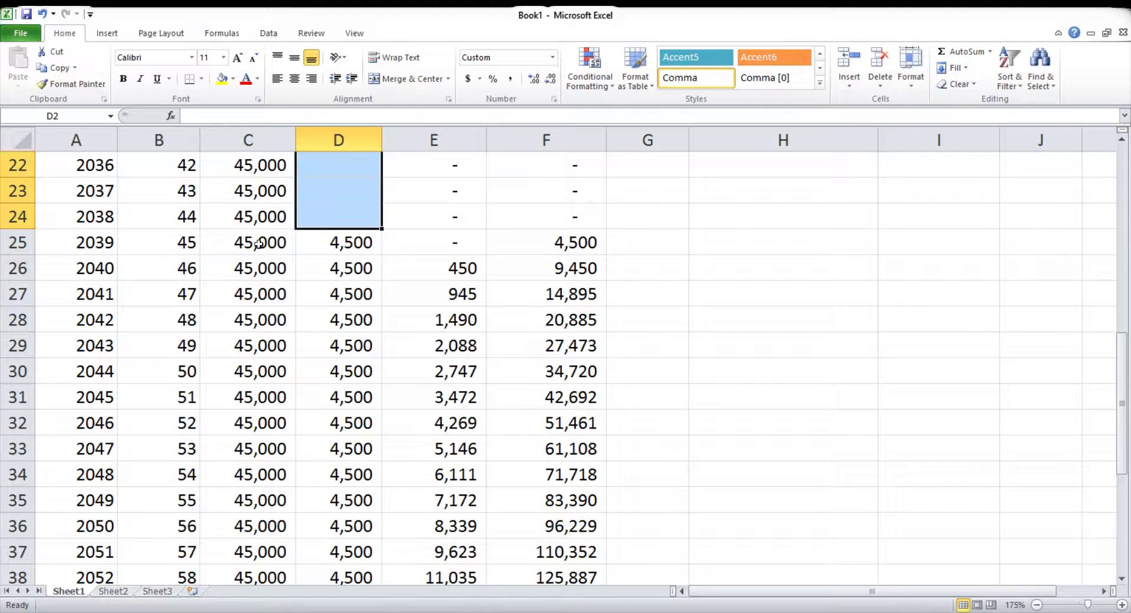
pyautogui.scroll(-2, 580, 249)
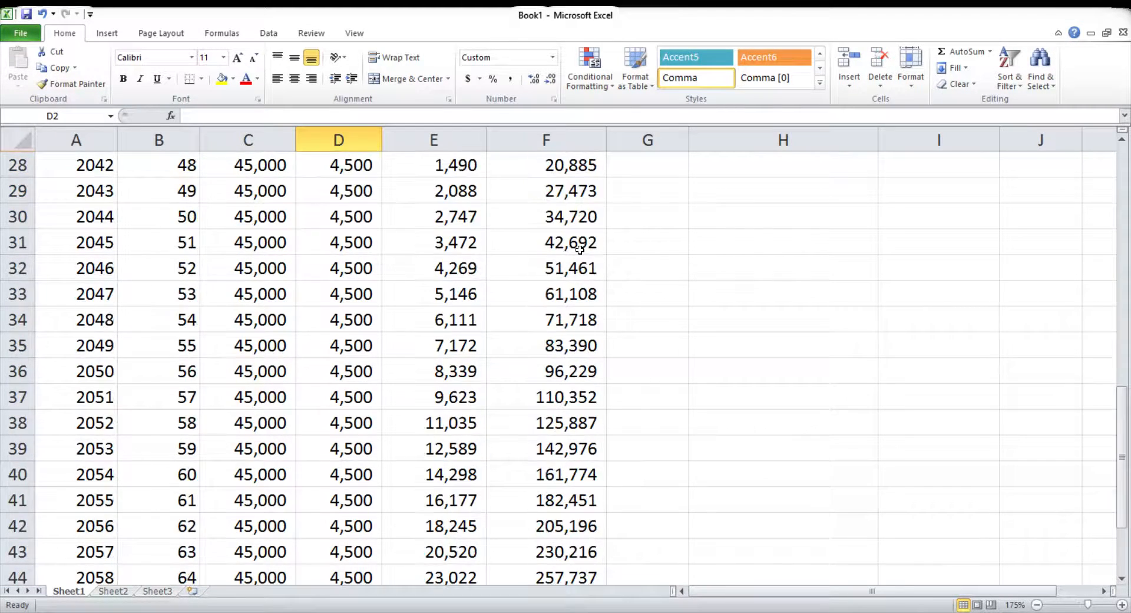
pyautogui.scroll(-3, 580, 249)
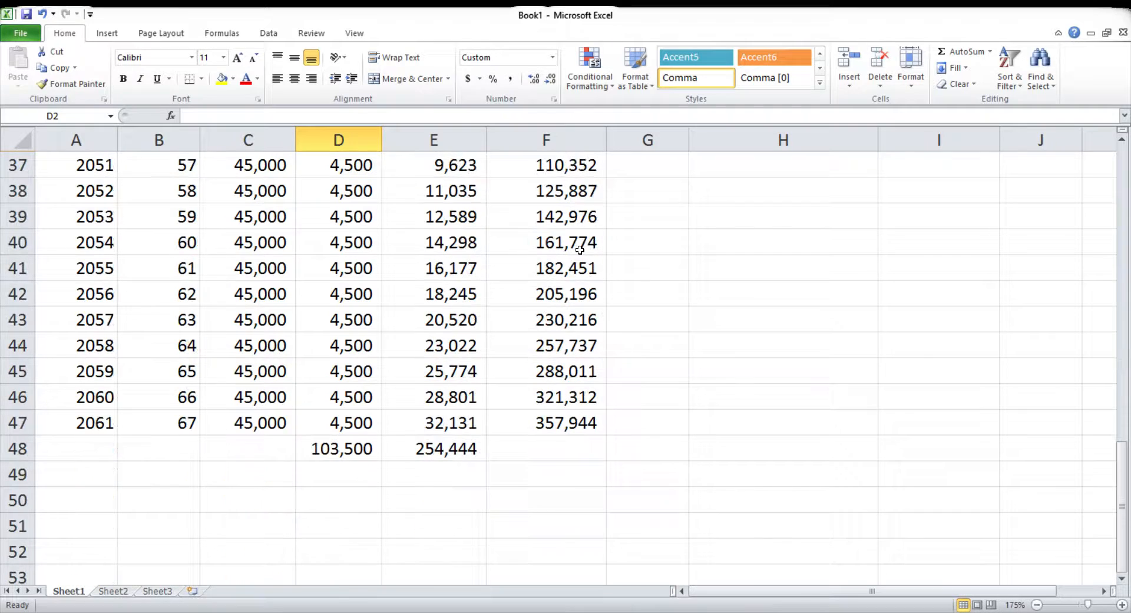
pyautogui.click(586, 429)
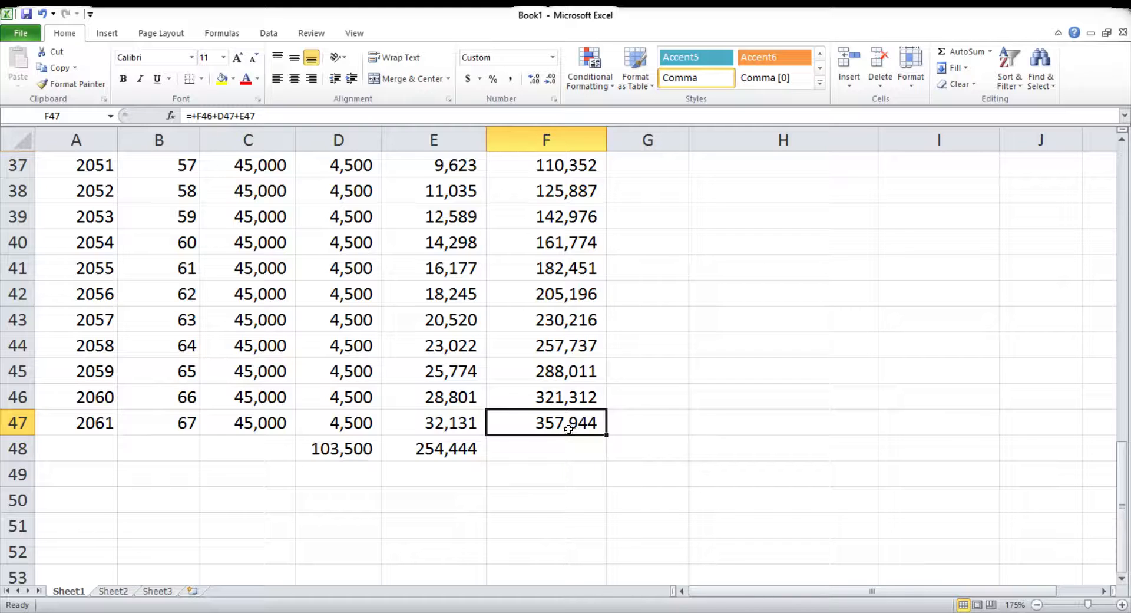
pyautogui.click(449, 456)
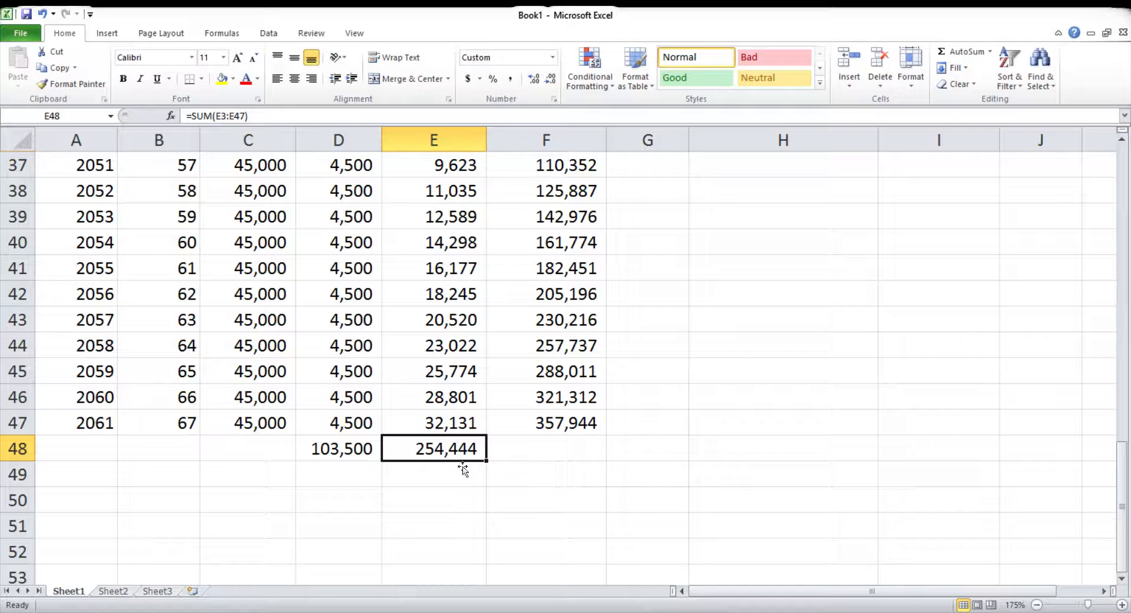
# Add the label "Save 10% after 45:" in H3 beneath the existing scenario labels.
pyautogui.scroll(7, 754, 485)
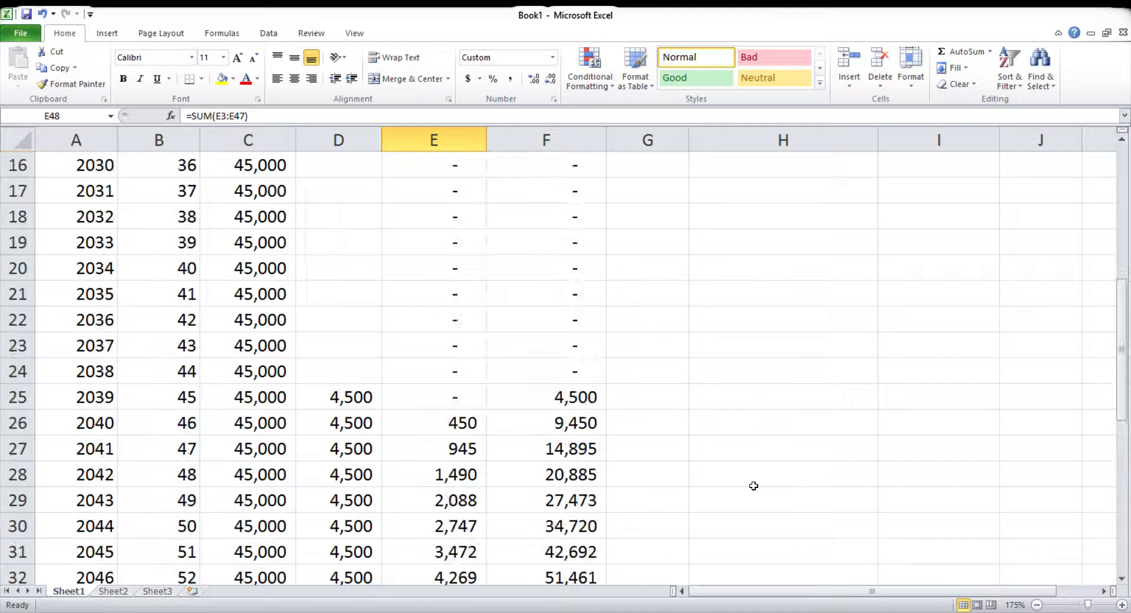
pyautogui.scroll(5, 754, 486)
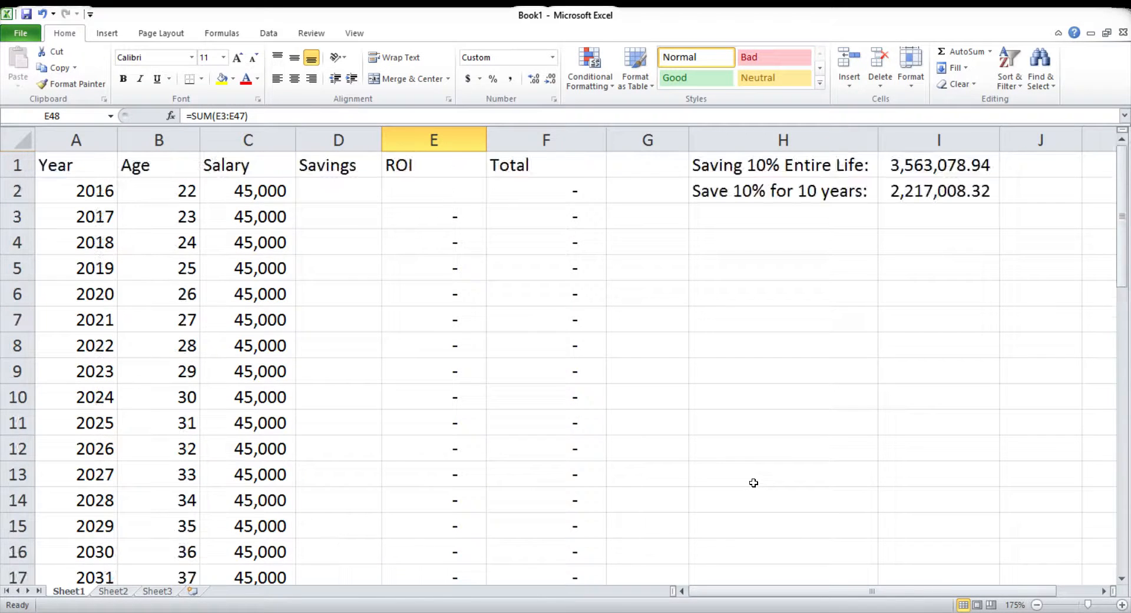
pyautogui.click(780, 224)
pyautogui.write('Save 10%')
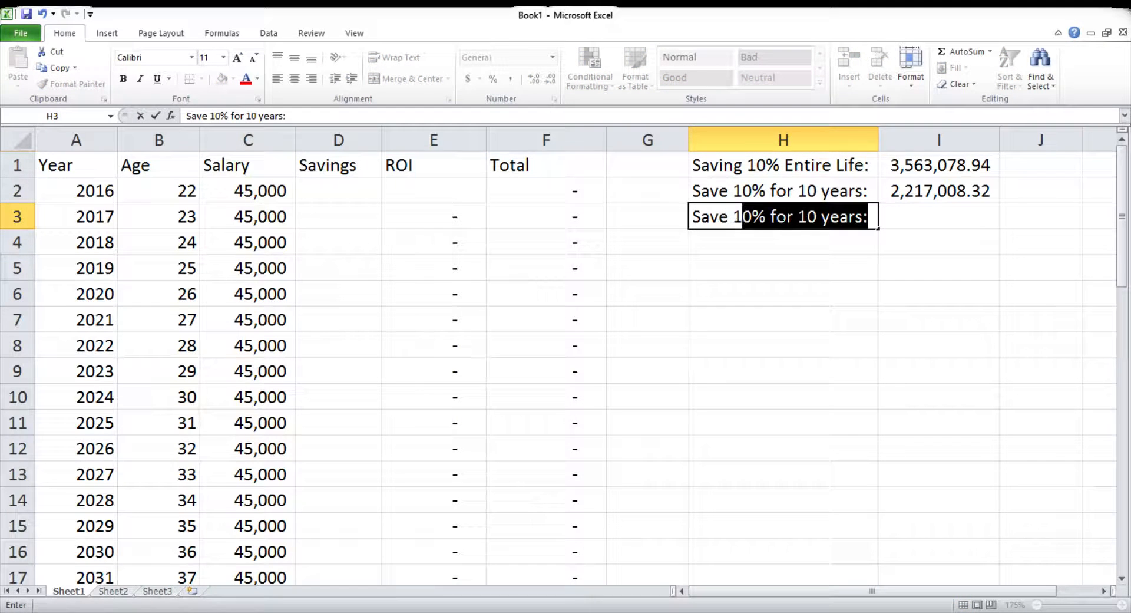
pyautogui.write('er 45')
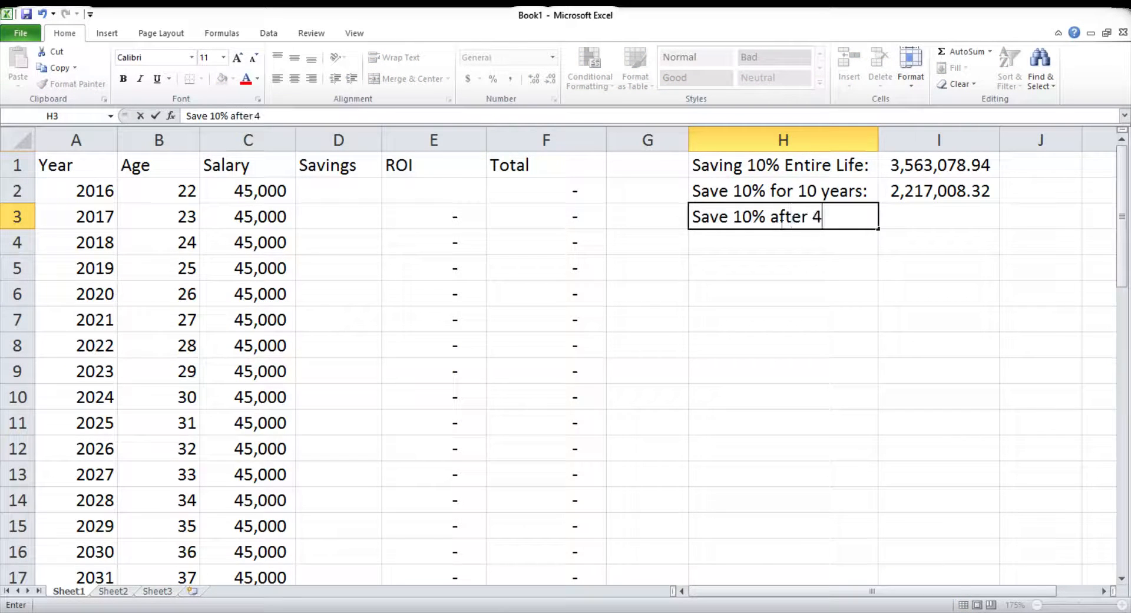
pyautogui.press('Return')
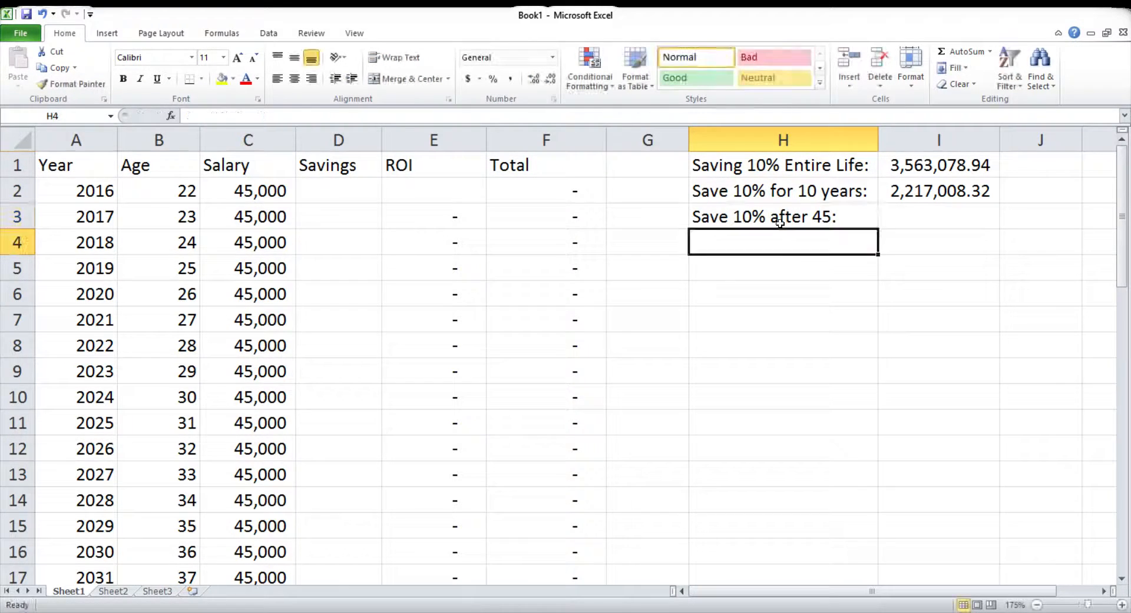
# Copy the 2061 Total from F47 into I3 as a value only.
pyautogui.scroll(-13, 760, 330)
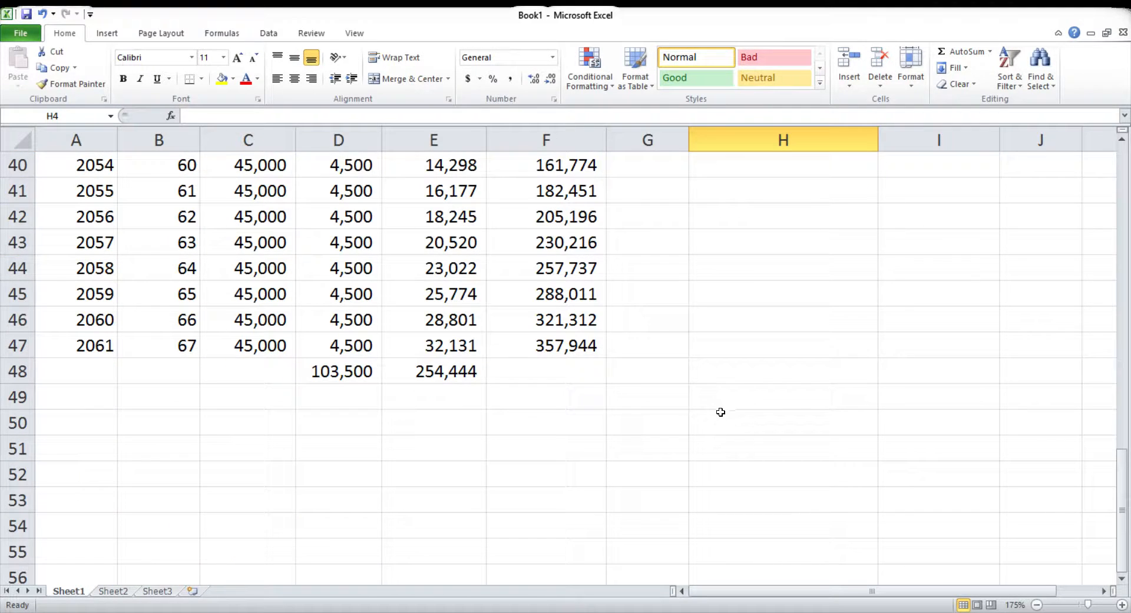
pyautogui.click(563, 351)
pyautogui.hotkey('ctrl', 'c')
pyautogui.scroll(6, 754, 423)
pyautogui.scroll(7, 757, 428)
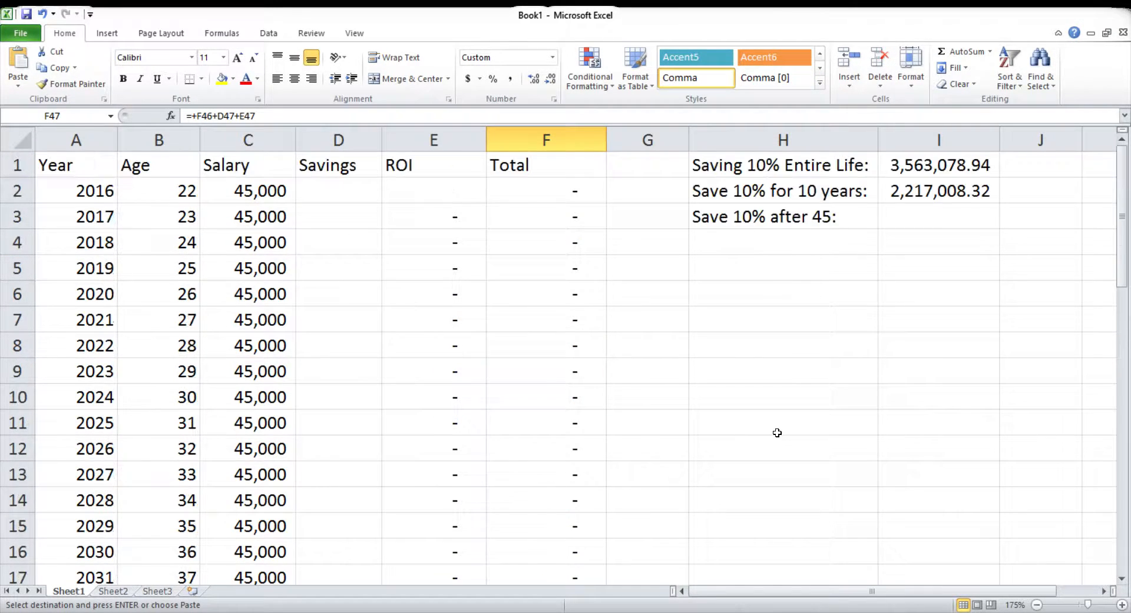
pyautogui.click(928, 222)
pyautogui.hotkey('ctrl', 'v')
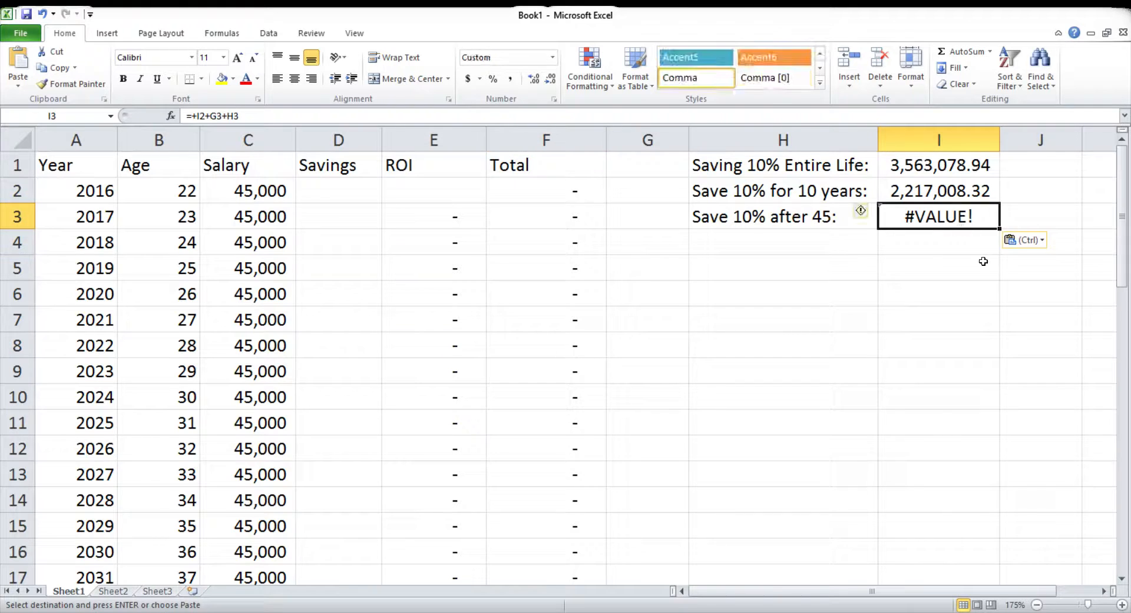
pyautogui.rightClick(963, 217)
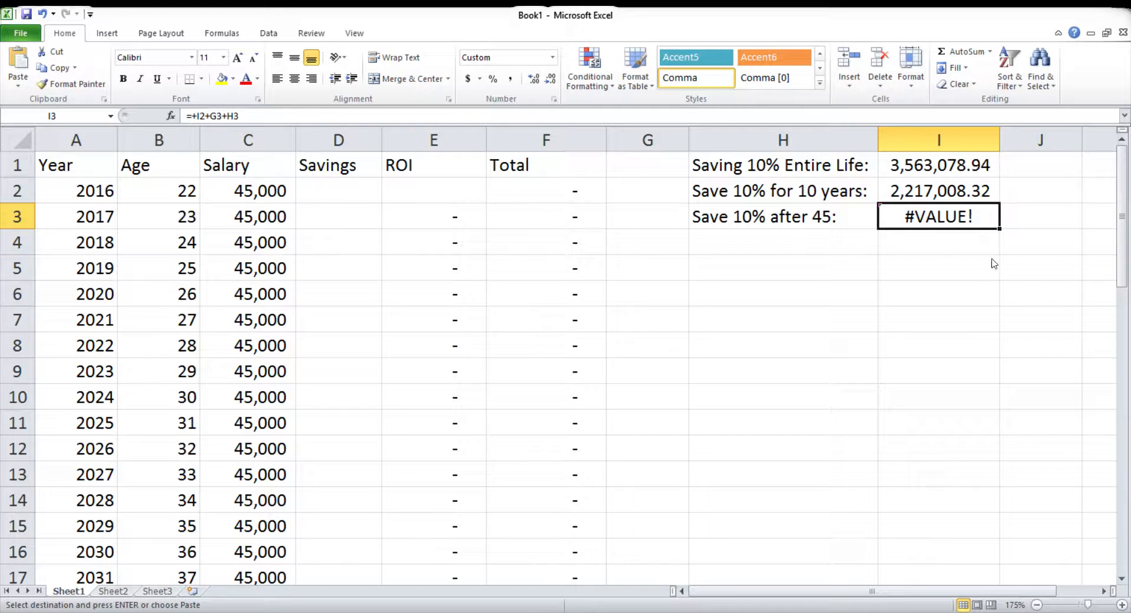
pyautogui.click(1016, 272)
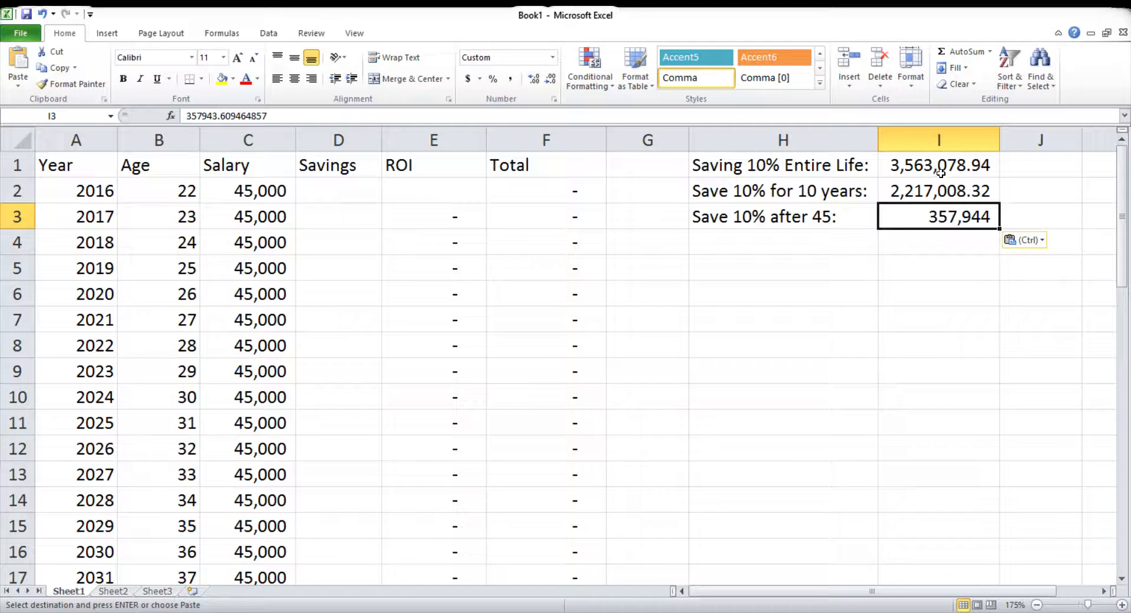
# Inspect the ROI formulas in E25 and E26 and the Savings formula in D26.
pyautogui.click(561, 373)
pyautogui.scroll(-8, 561, 372)
pyautogui.scroll(2, 561, 372)
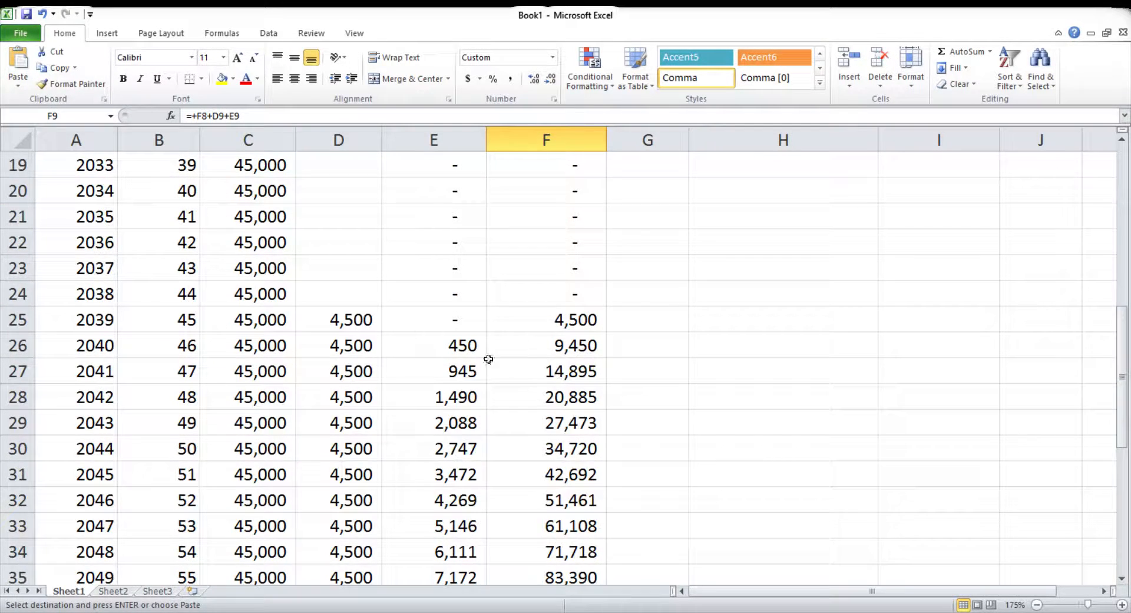
pyautogui.click(461, 346)
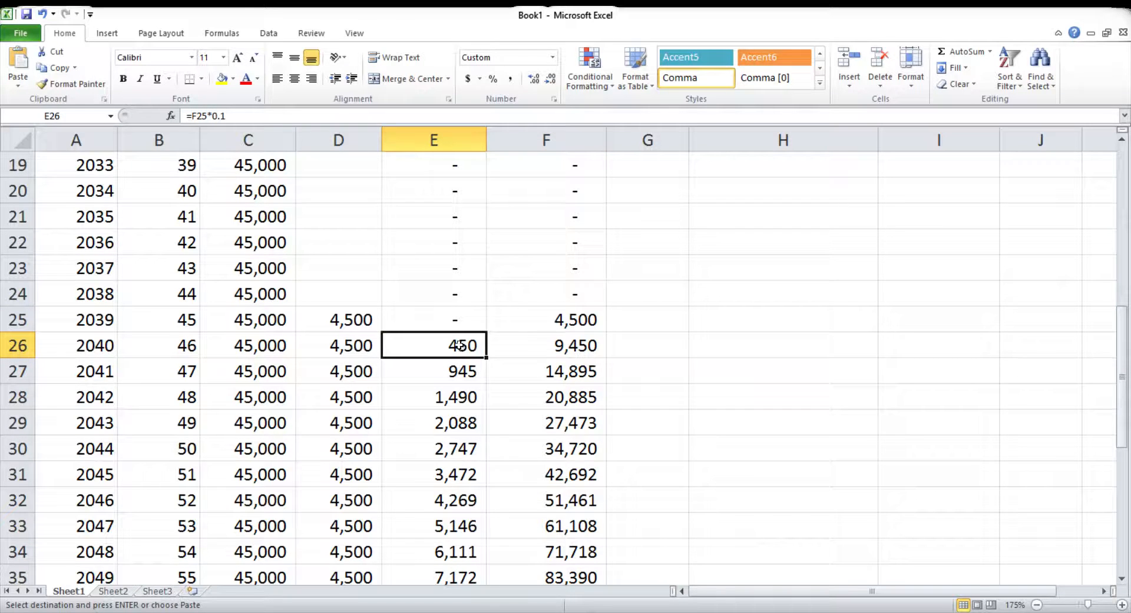
pyautogui.click(439, 322)
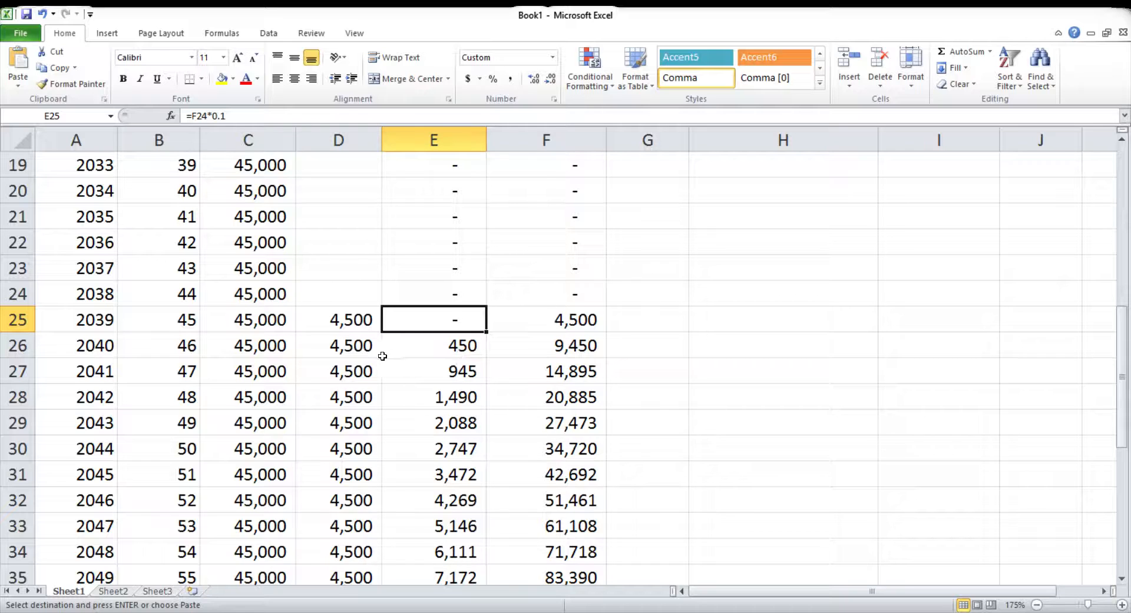
pyautogui.click(353, 351)
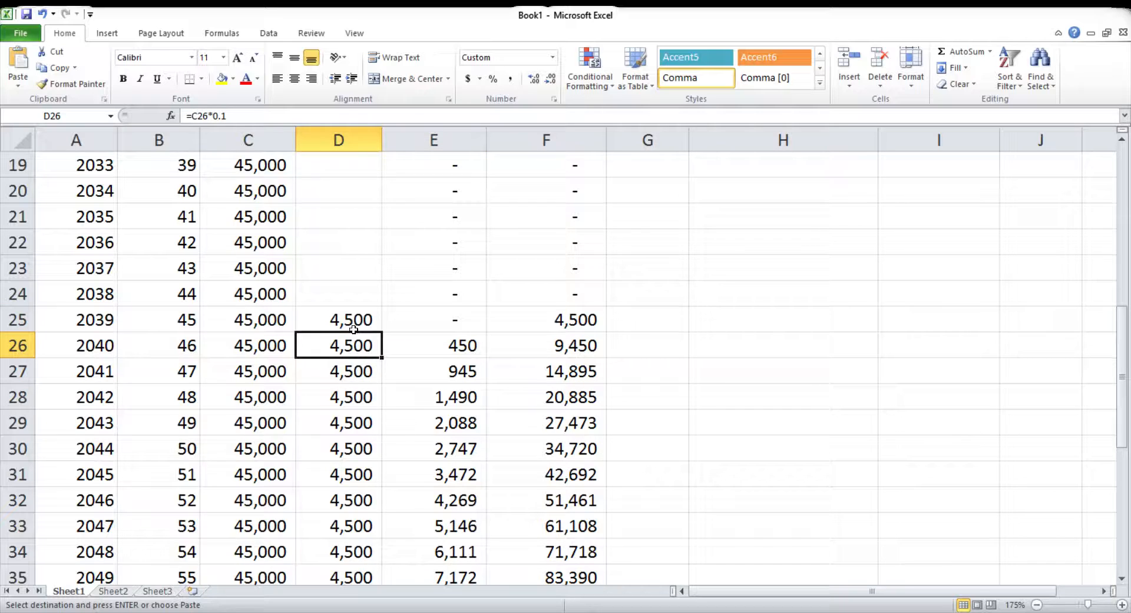
# Change the 2039 Savings formula in D25 to =C25*0.2 so that 20% of salary is saved.
pyautogui.click(367, 325)
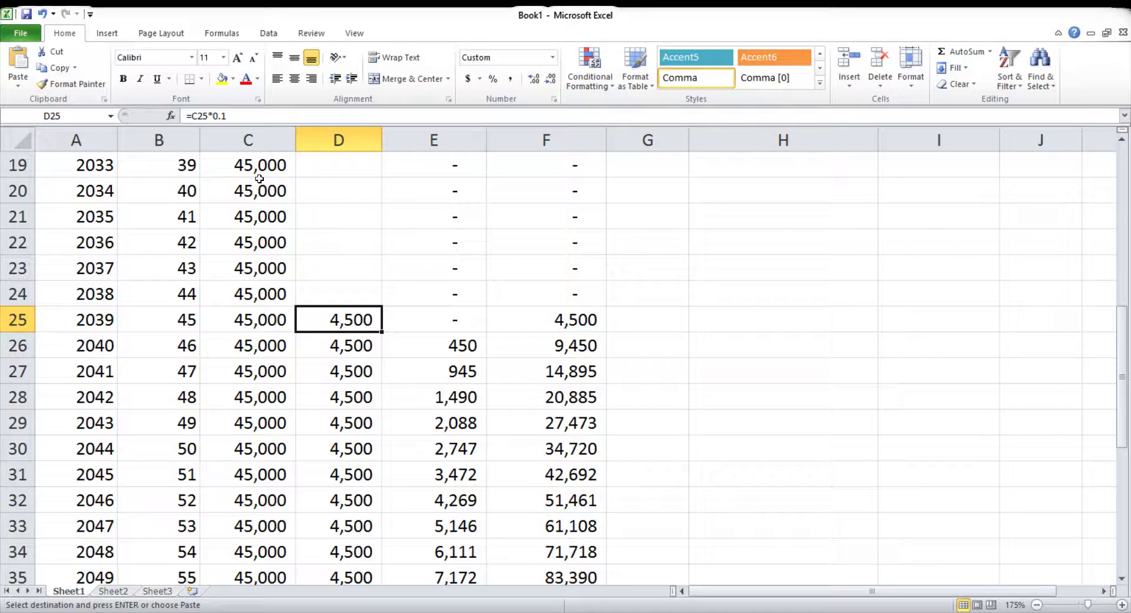
pyautogui.click(250, 116)
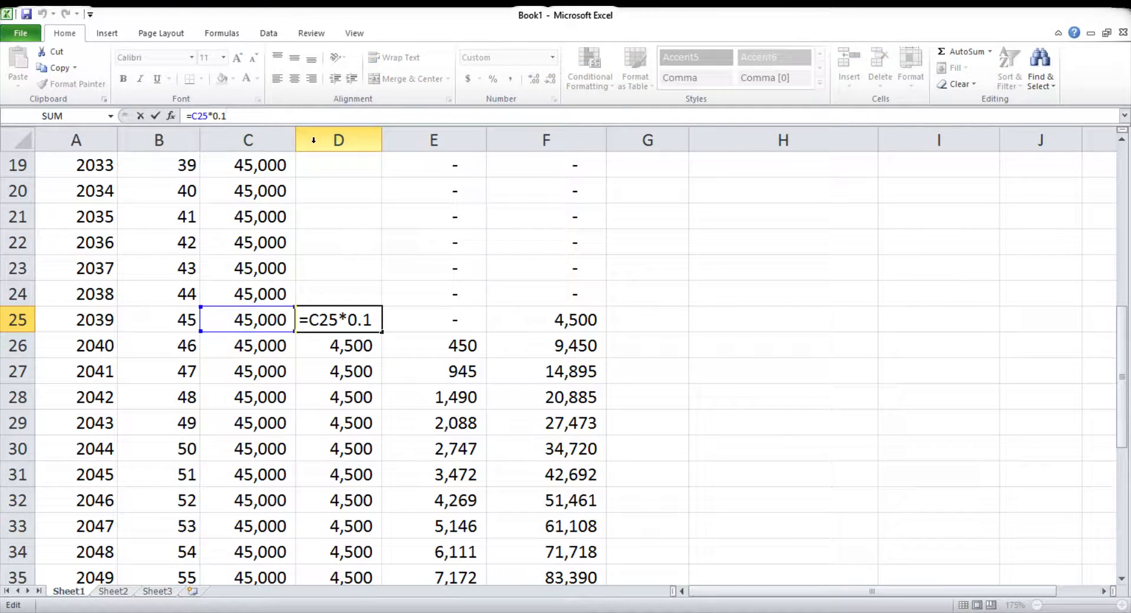
pyautogui.press('BackSpace')
pyautogui.write('2')
pyautogui.press('Return')
# Copy the 20% Savings formula from D25 into D26:D47 for the years 2040 through 2061.
pyautogui.click(359, 318)
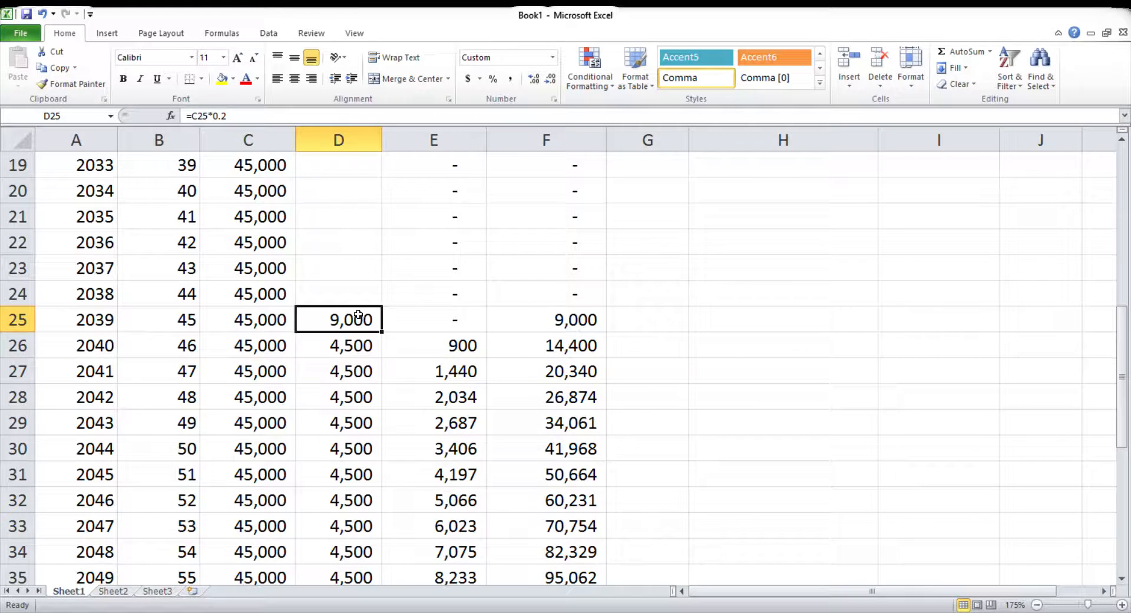
pyautogui.hotkey('ctrl', 'c')
pyautogui.click(367, 346)
pyautogui.moveTo(368, 346); pyautogui.dragTo(338, 501)
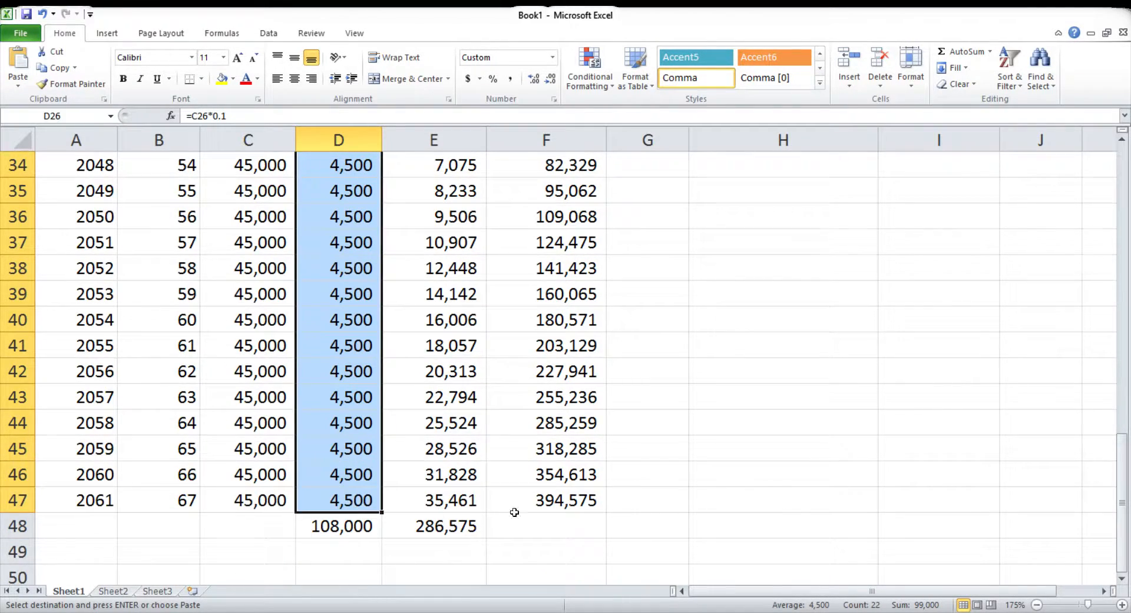
pyautogui.hotkey('ctrl', 'v')
pyautogui.scroll(-4, 713, 467)
pyautogui.scroll(-4, 714, 468)
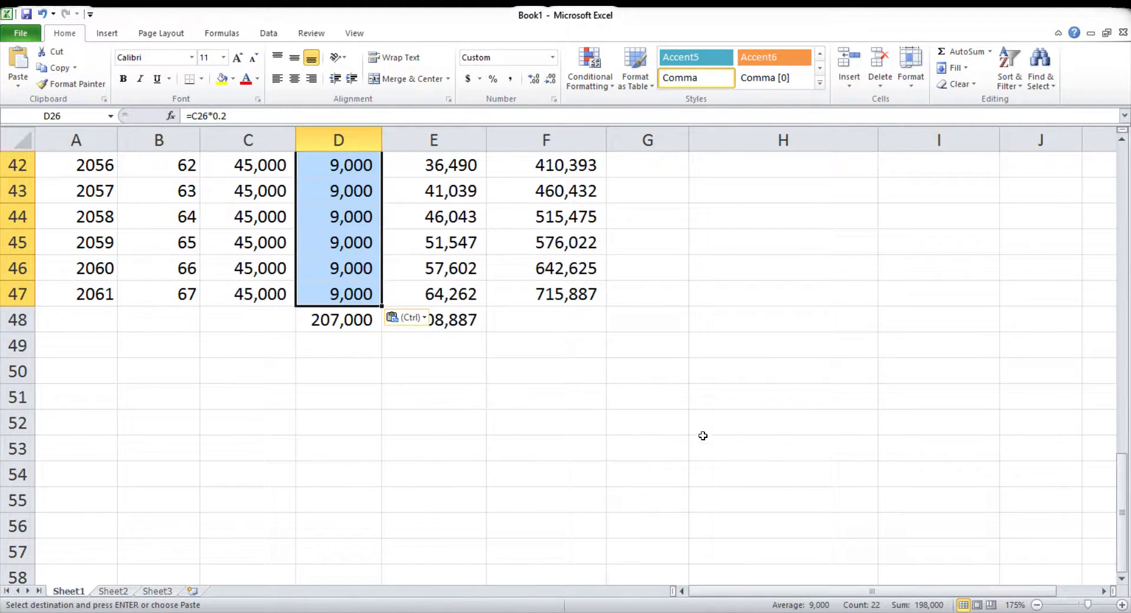
pyautogui.press('Escape')
# Review the recalculated Savings, ROI and Total columns down to the sums in row 48.
pyautogui.scroll(8, 702, 436)
pyautogui.scroll(-7, 645, 441)
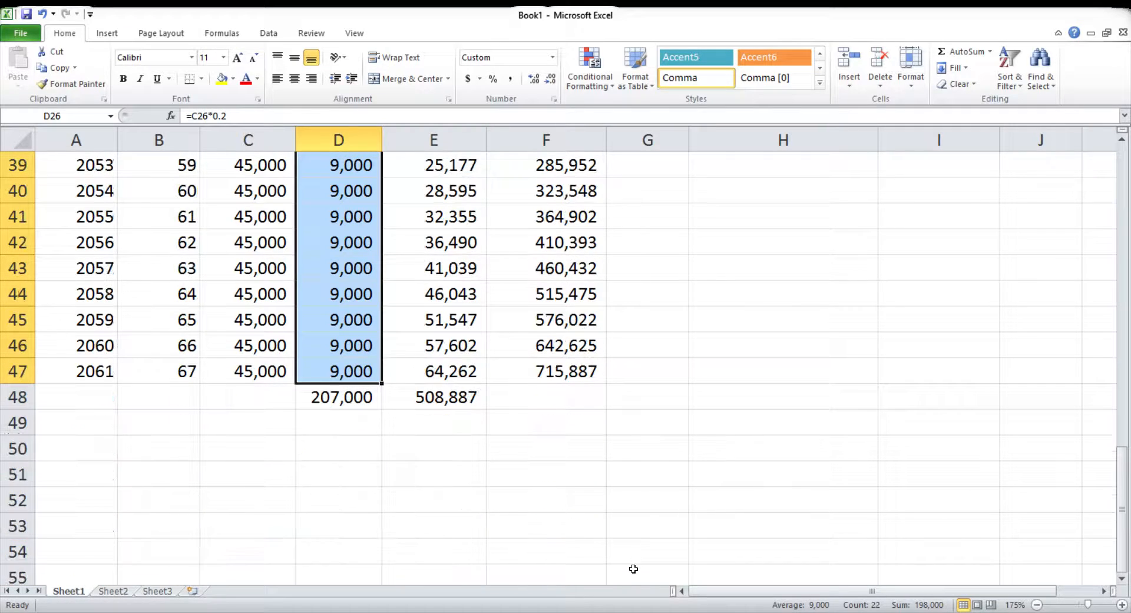
pyautogui.scroll(7, 743, 442)
pyautogui.scroll(1, 747, 444)
pyautogui.scroll(-9, 793, 480)
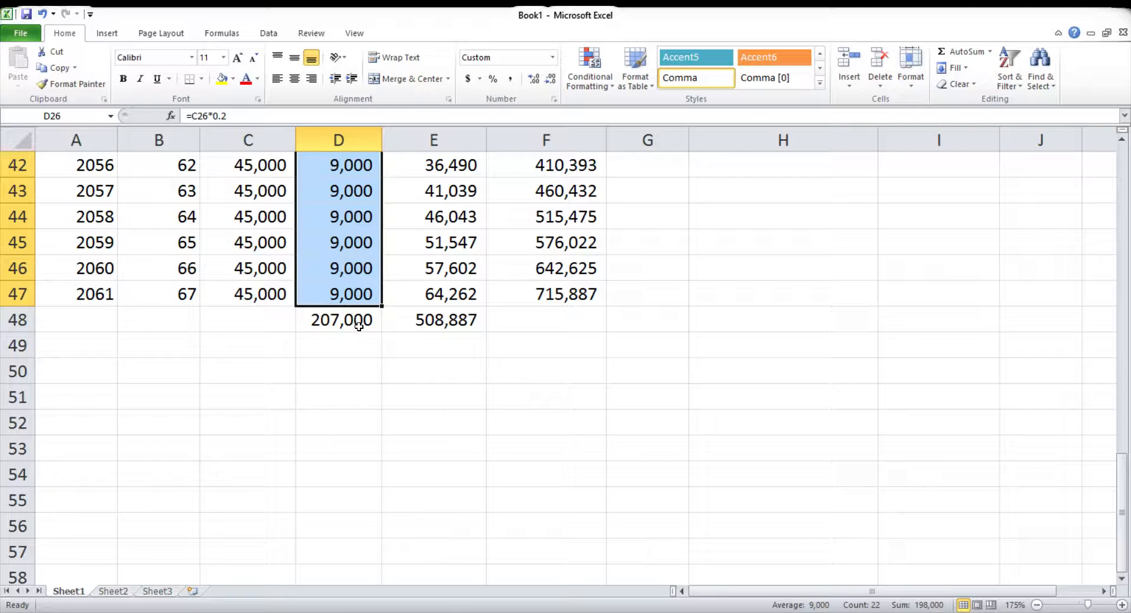
# Add the label "Save 20% after 45:" in H4 beneath the 10% after 45 label.
pyautogui.click(576, 294)
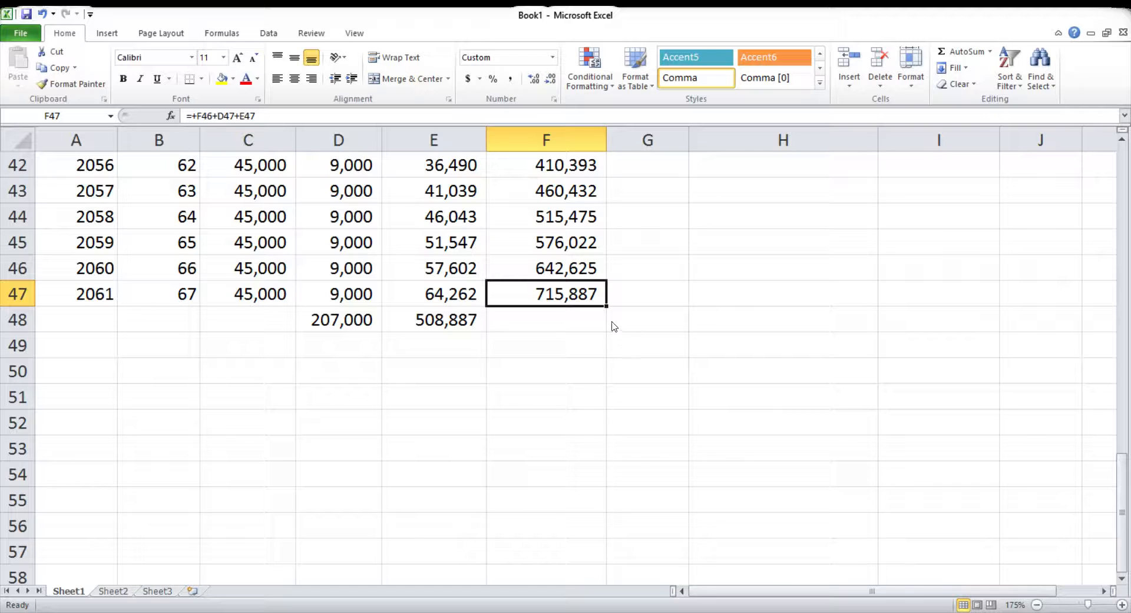
pyautogui.hotkey('ctrl', 'c')
pyautogui.scroll(13, 857, 371)
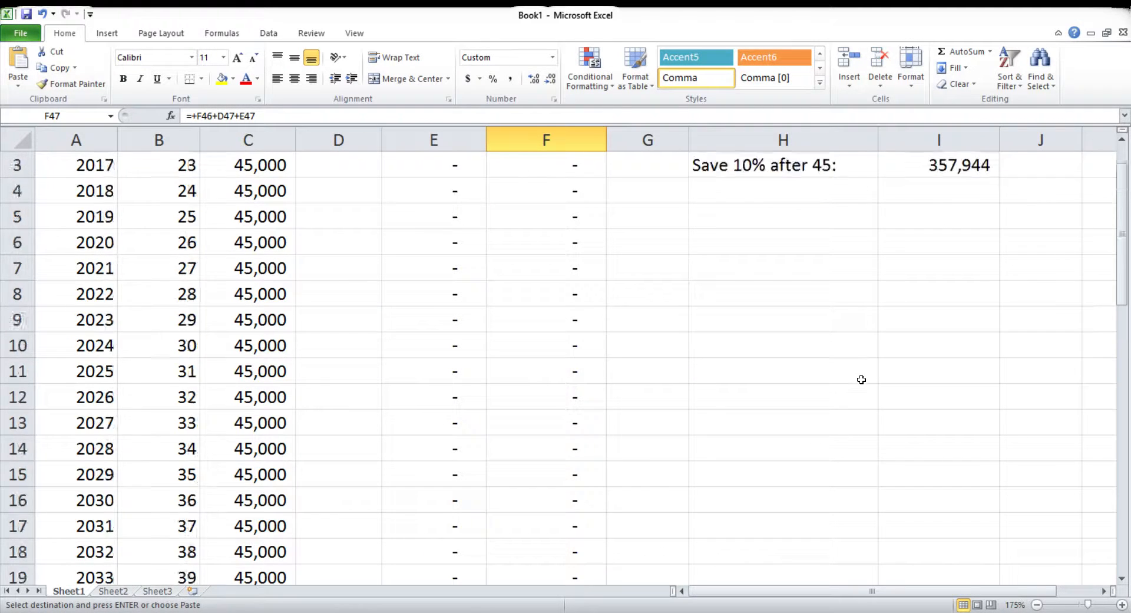
pyautogui.scroll(1, 825, 324)
pyautogui.click(772, 241)
pyautogui.write('Sav')
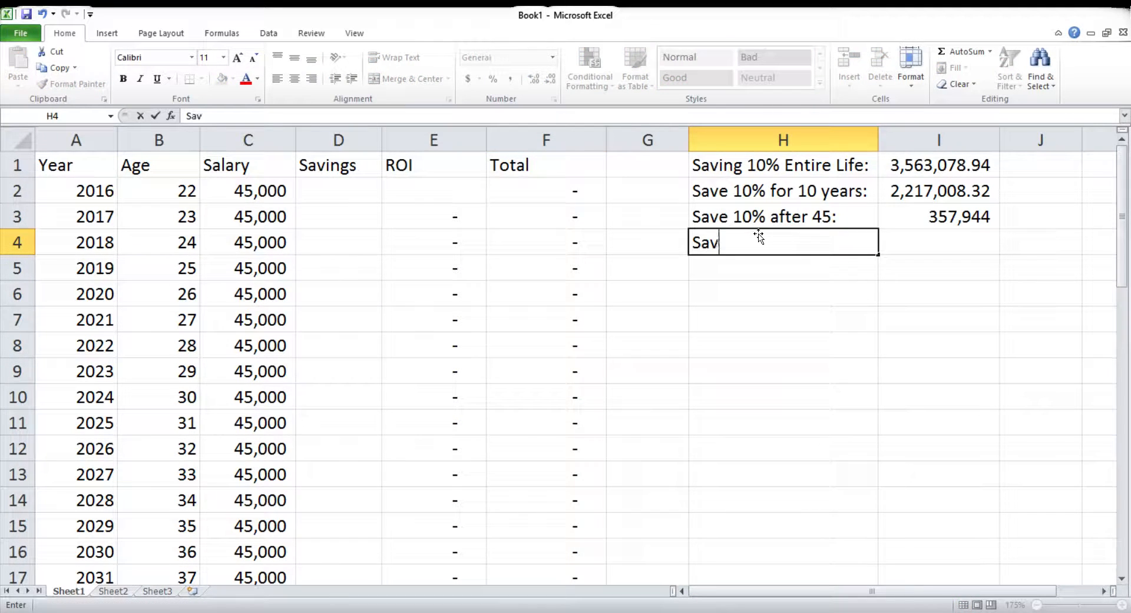
pyautogui.write('e 20% aft')
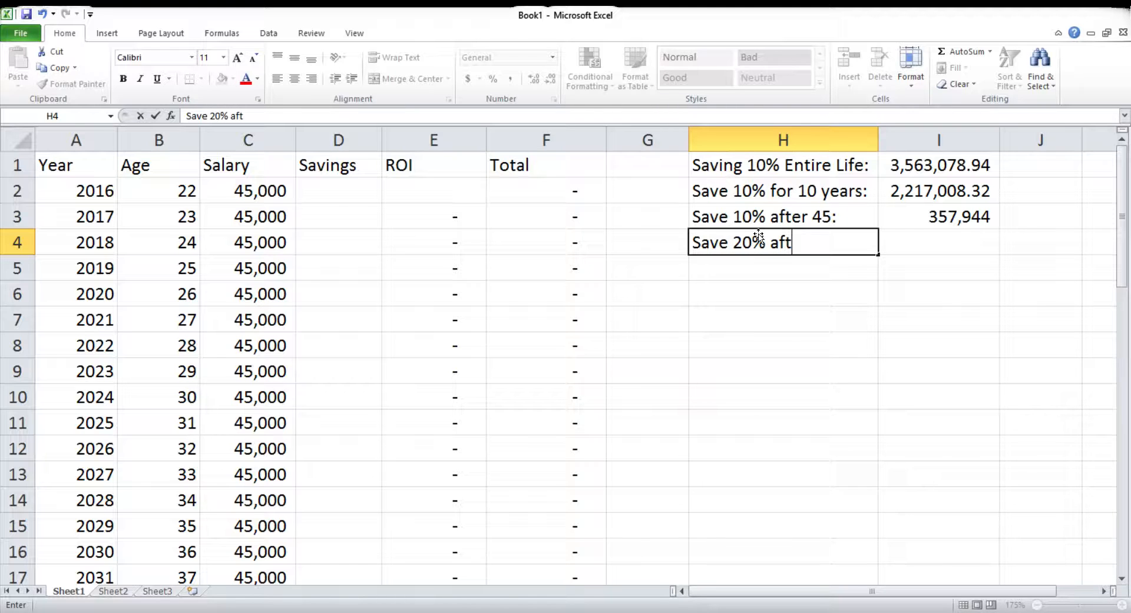
pyautogui.write('er 45:')
pyautogui.press('Tab')
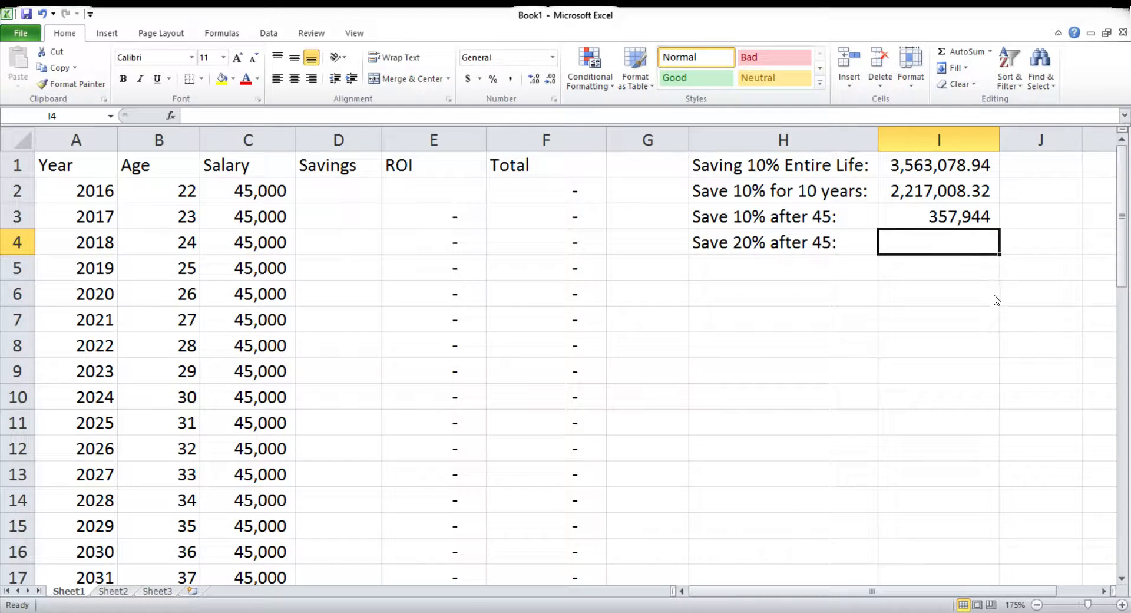
# Copy the 2061 Total from F47 and paste it as a value into I4 for the 20% after 45 scenario.
pyautogui.click(916, 325)
pyautogui.click(935, 244)
pyautogui.scroll(-4, 711, 314)
pyautogui.scroll(-10, 711, 315)
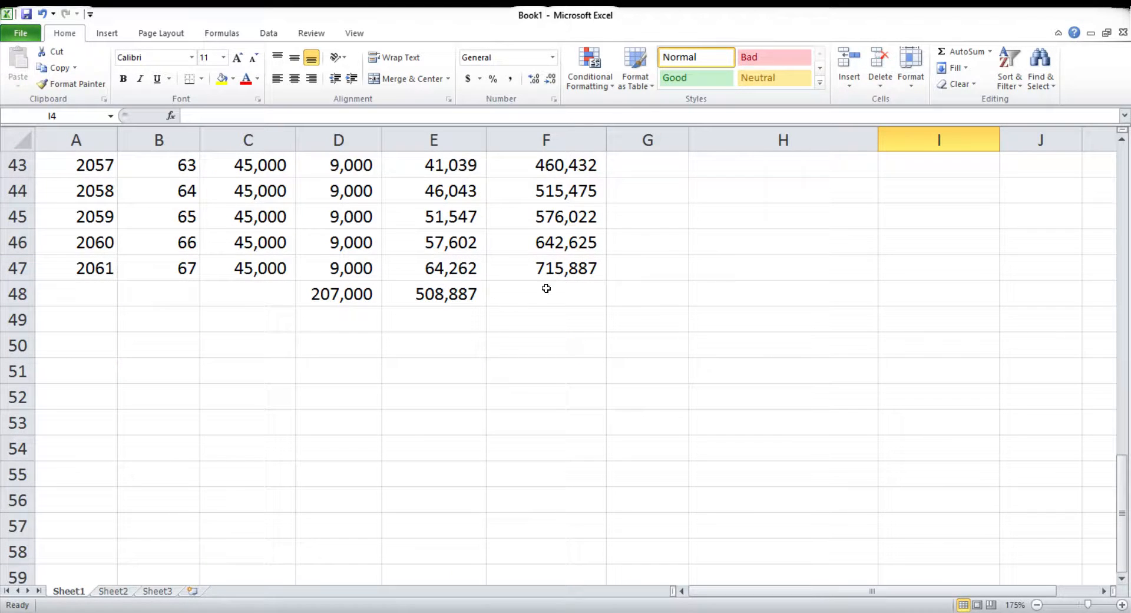
pyautogui.click(582, 271)
pyautogui.hotkey('ctrl', 'c')
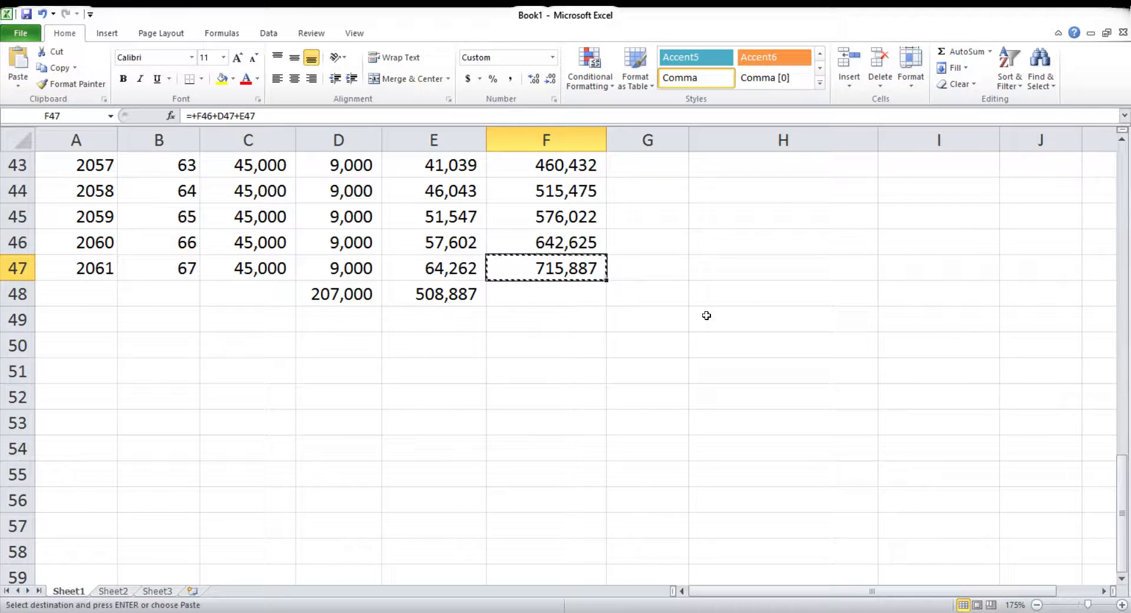
pyautogui.scroll(14, 709, 316)
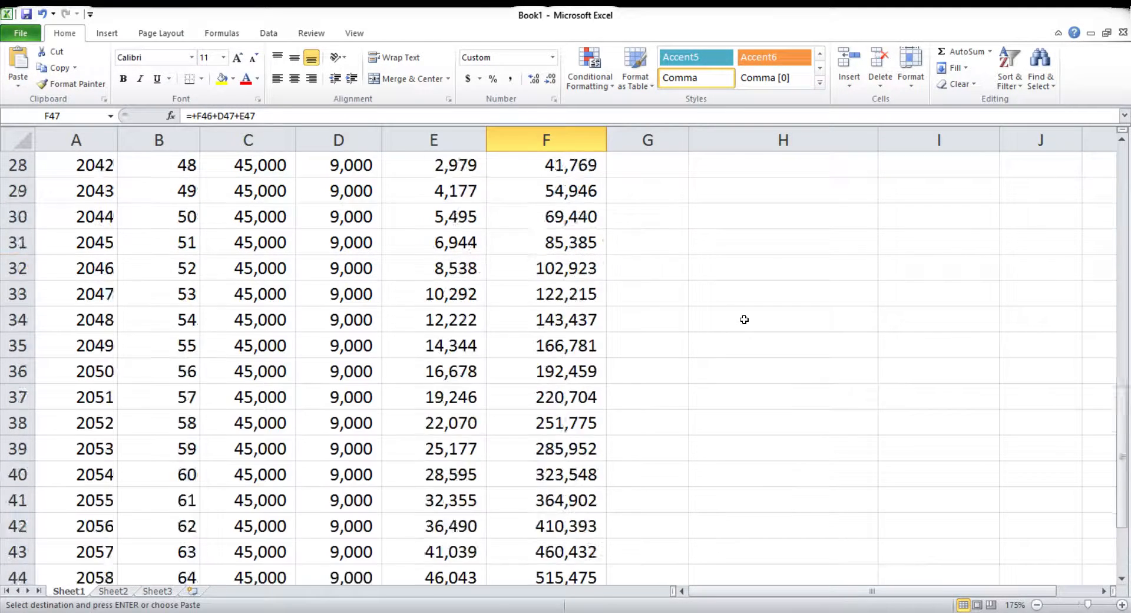
pyautogui.click(939, 242)
pyautogui.hotkey('ctrl', 'v')
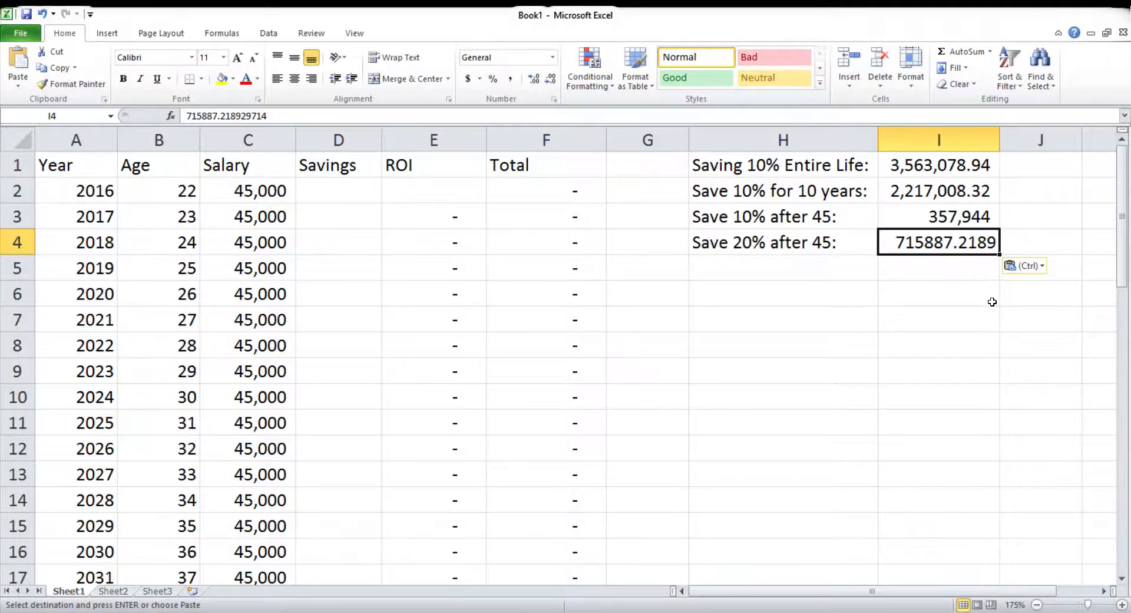
# Apply comma formatting to I4 and show the scenario totals in I1:I4 without decimals.
pyautogui.click(510, 79)
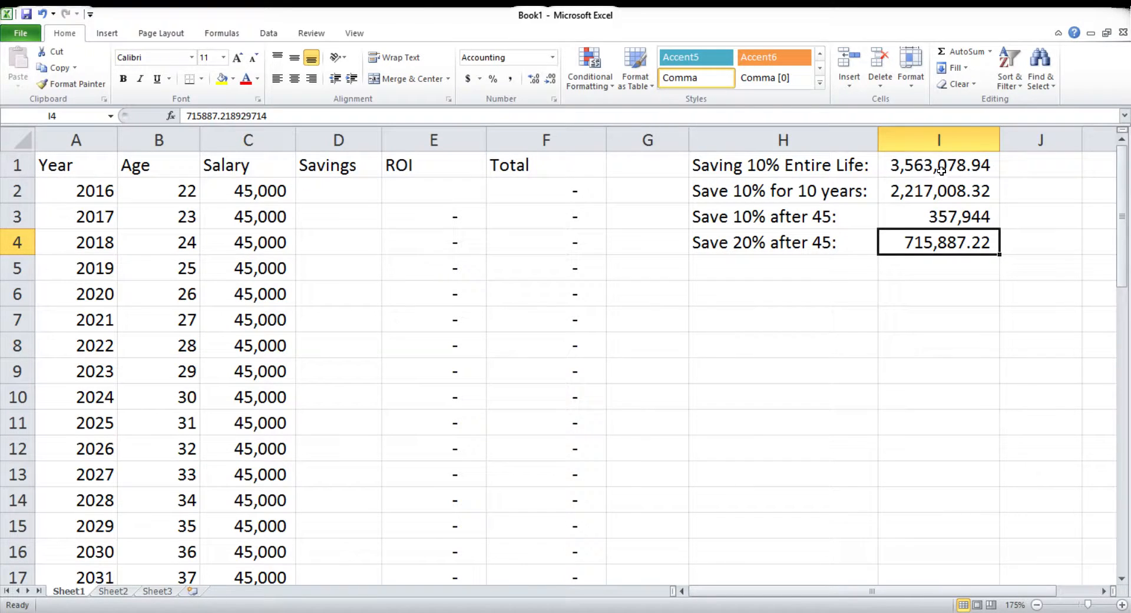
pyautogui.moveTo(942, 168); pyautogui.dragTo(950, 238)
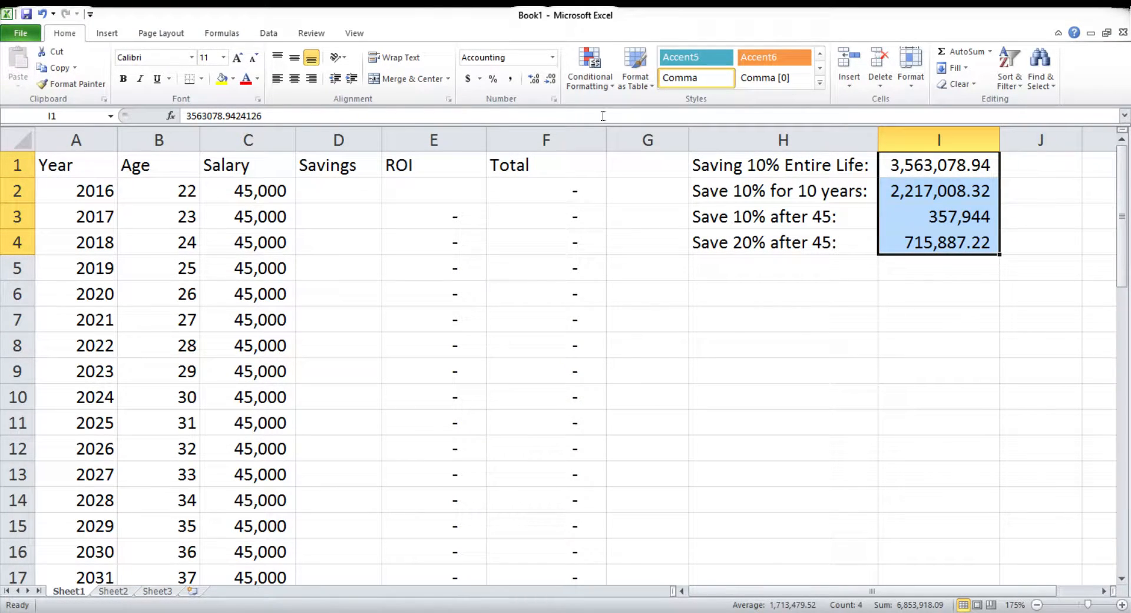
pyautogui.click(549, 80)
pyautogui.click(550, 80)
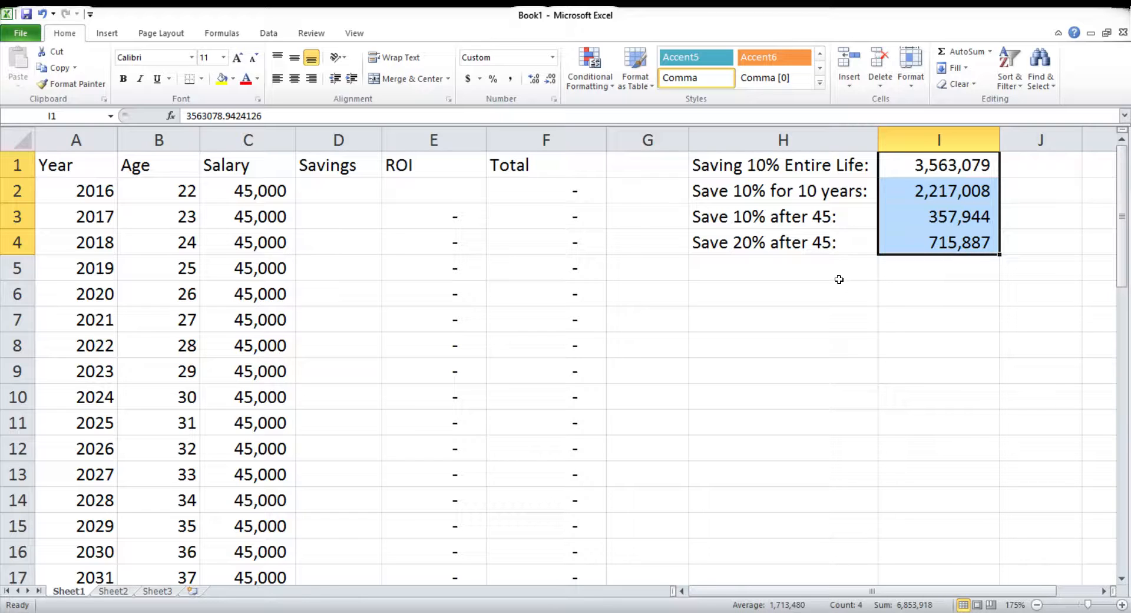
# Change the 2039 Savings formula in D25 to =C25*0.3 so that 30% of salary is saved.
pyautogui.scroll(-7, 839, 279)
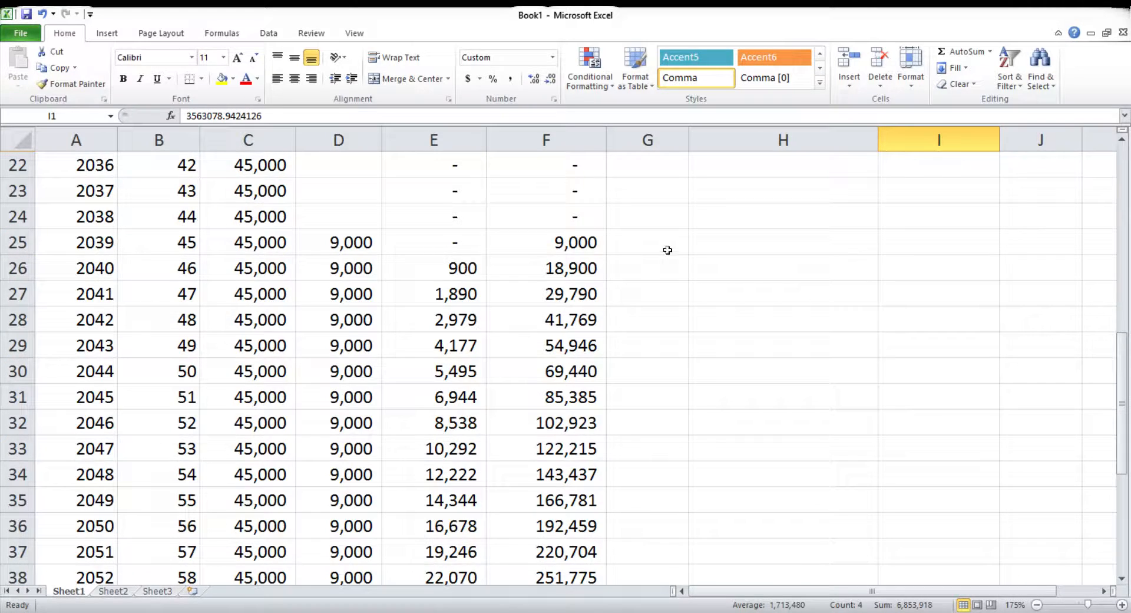
pyautogui.click(354, 242)
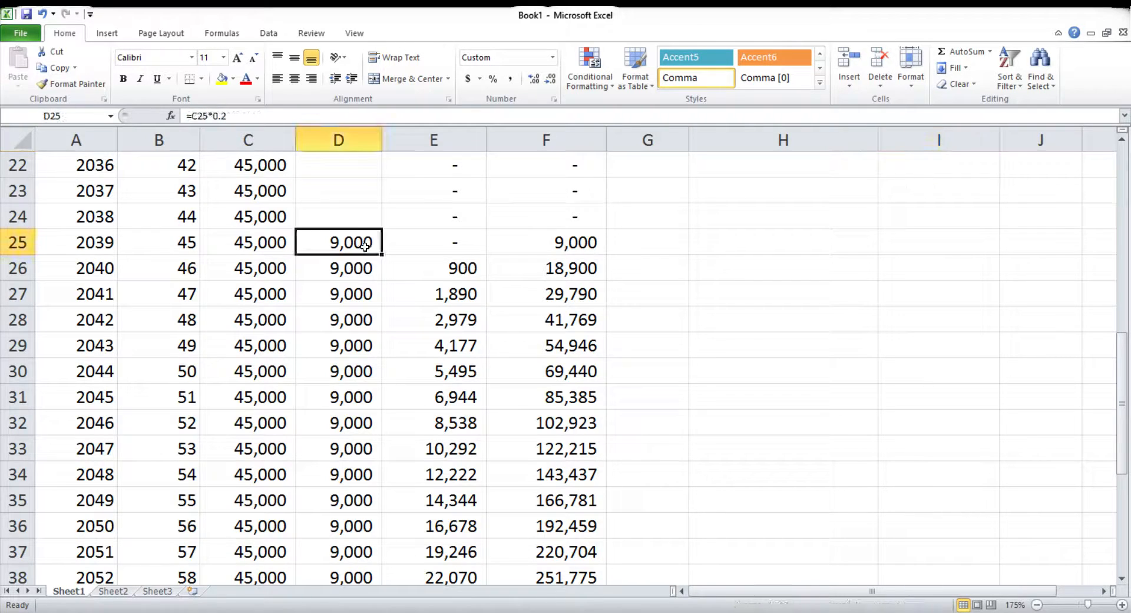
pyautogui.click(235, 121)
pyautogui.press('BackSpace')
pyautogui.write('3')
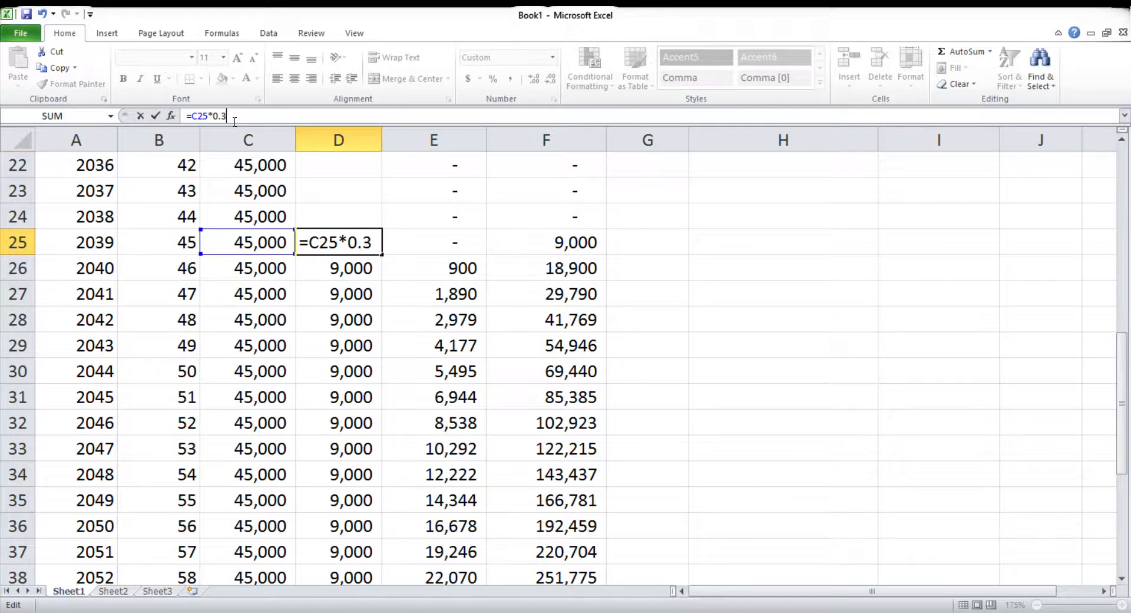
pyautogui.press('Return')
# Copy the 30% Savings formula from D25 into D26:D47 for the years 2040 through 2061.
pyautogui.scroll(-8, 740, 259)
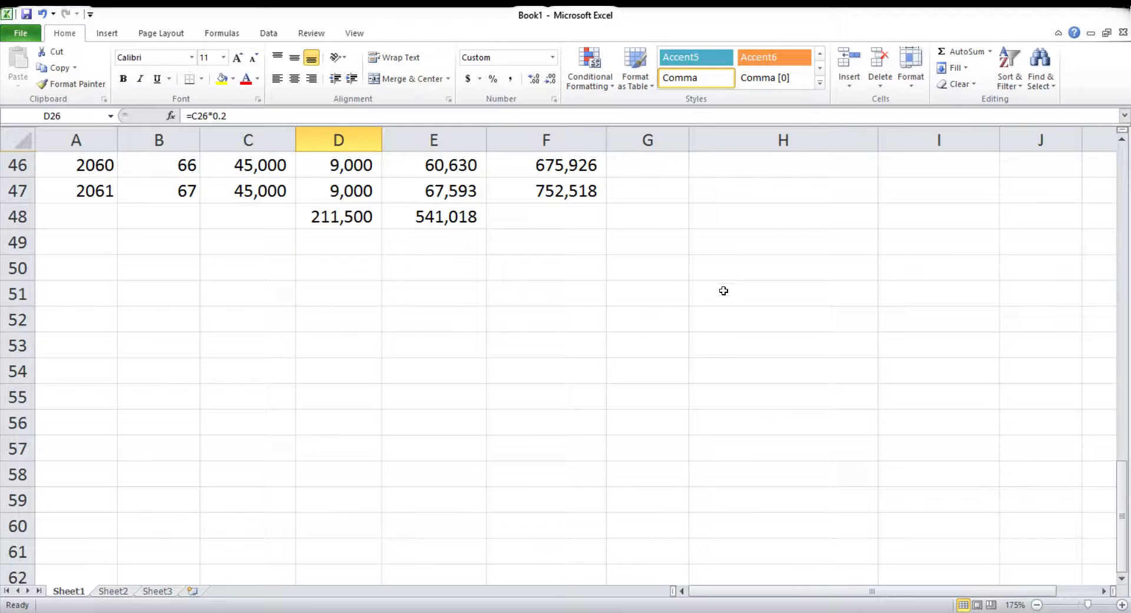
pyautogui.scroll(9, 722, 291)
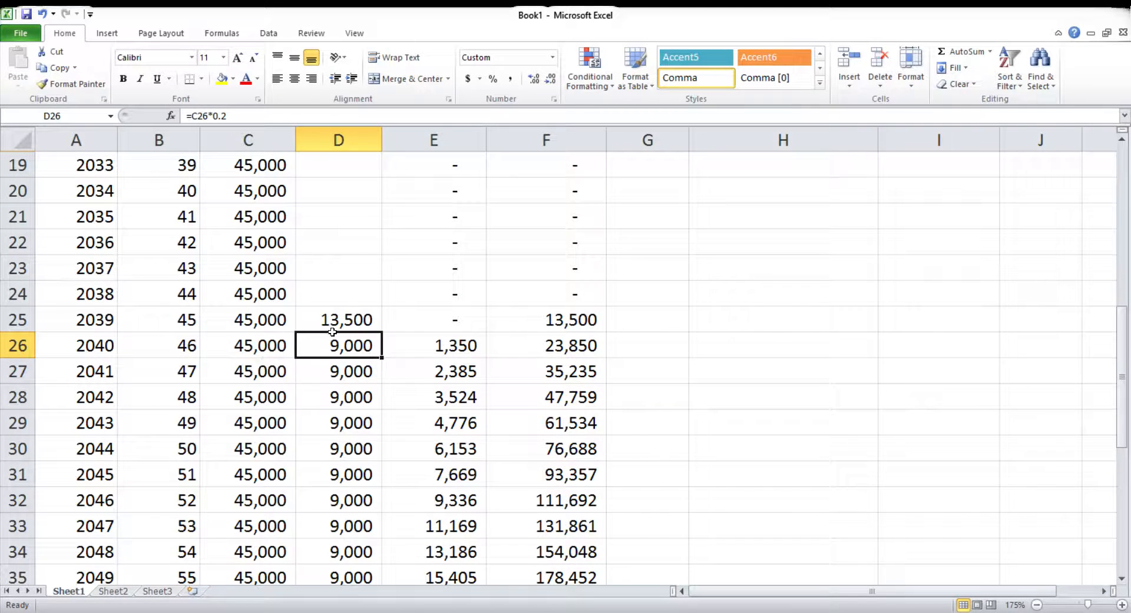
pyautogui.click(377, 329)
pyautogui.moveTo(382, 332); pyautogui.dragTo(350, 521)
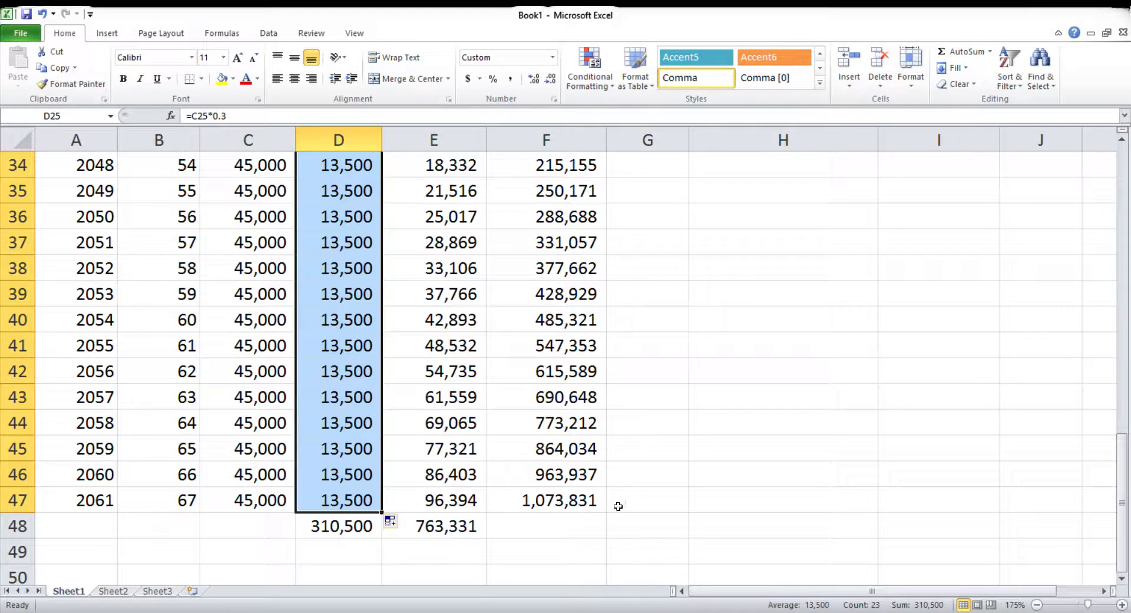
# Duplicate the H4 label into H5 and change it to "Save 30% after 45:".
pyautogui.click(578, 505)
pyautogui.scroll(11, 722, 518)
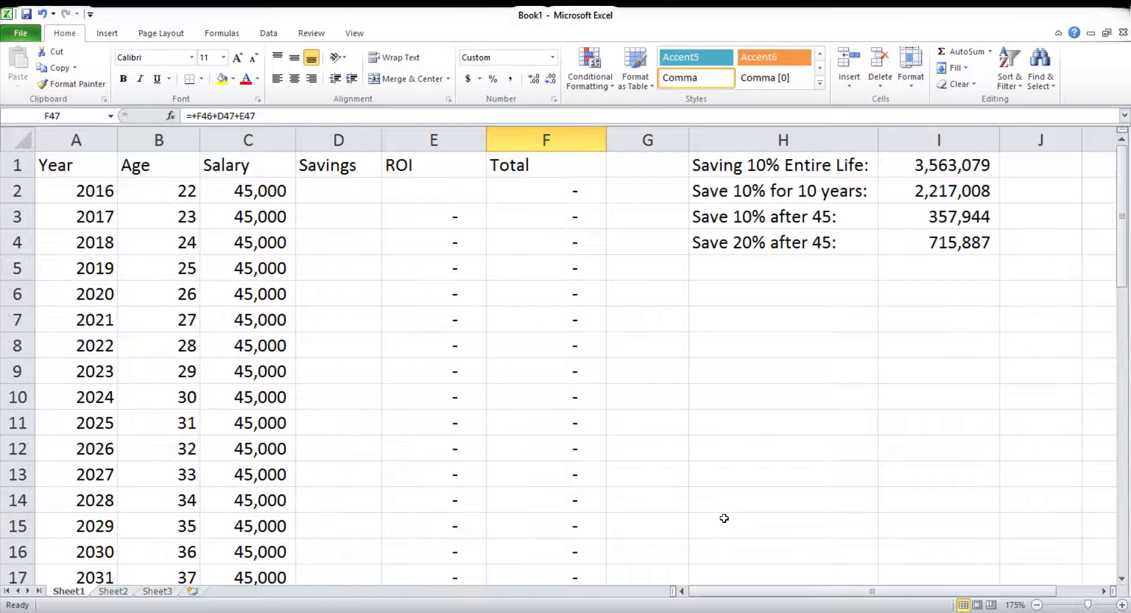
pyautogui.click(776, 246)
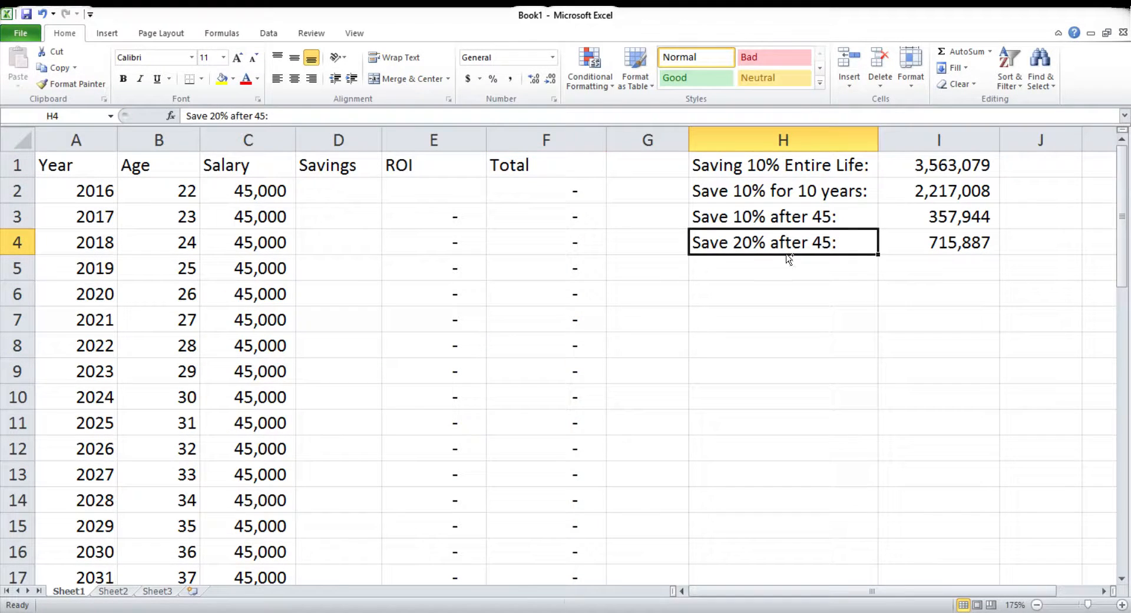
pyautogui.hotkey('ctrl', 'c')
pyautogui.click(786, 266)
pyautogui.hotkey('ctrl', 'v')
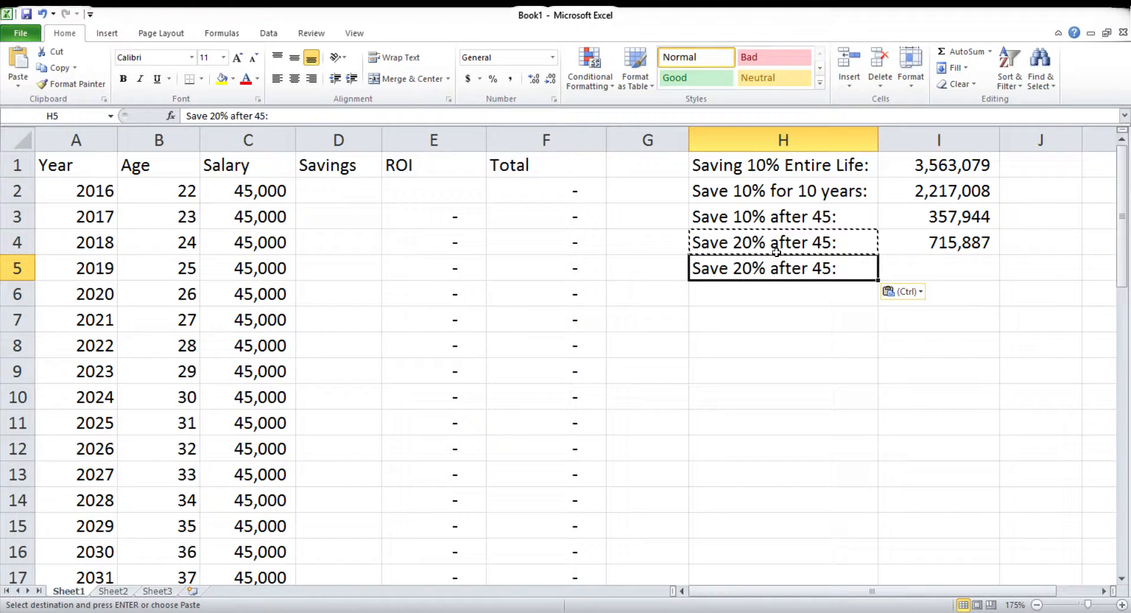
pyautogui.click(219, 121)
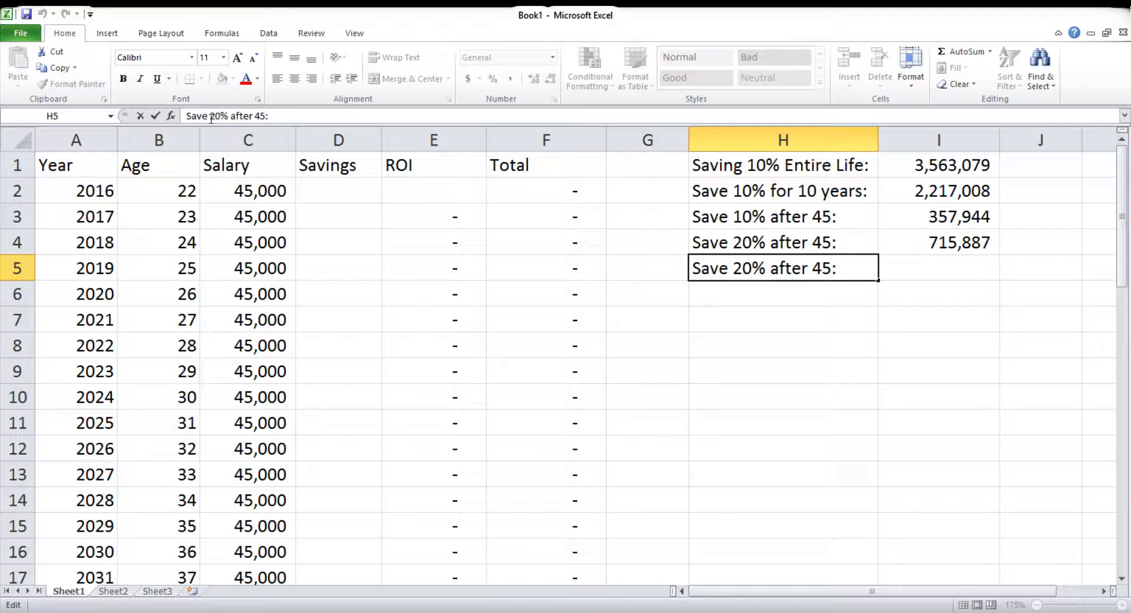
pyautogui.press('BackSpace')
pyautogui.write('3')
pyautogui.press('Return')
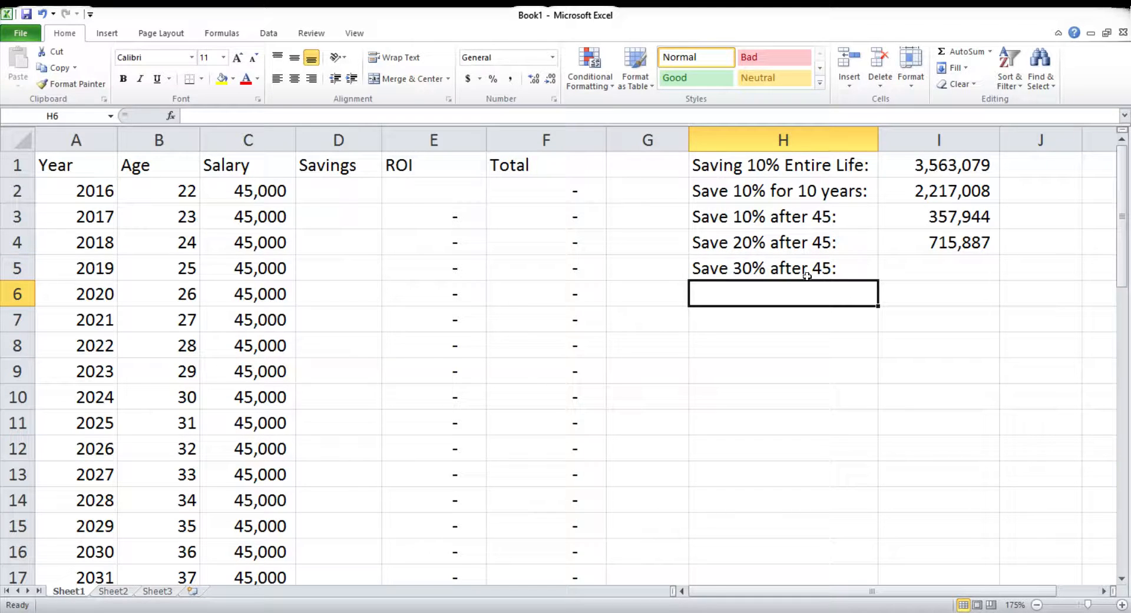
pyautogui.click(757, 268)
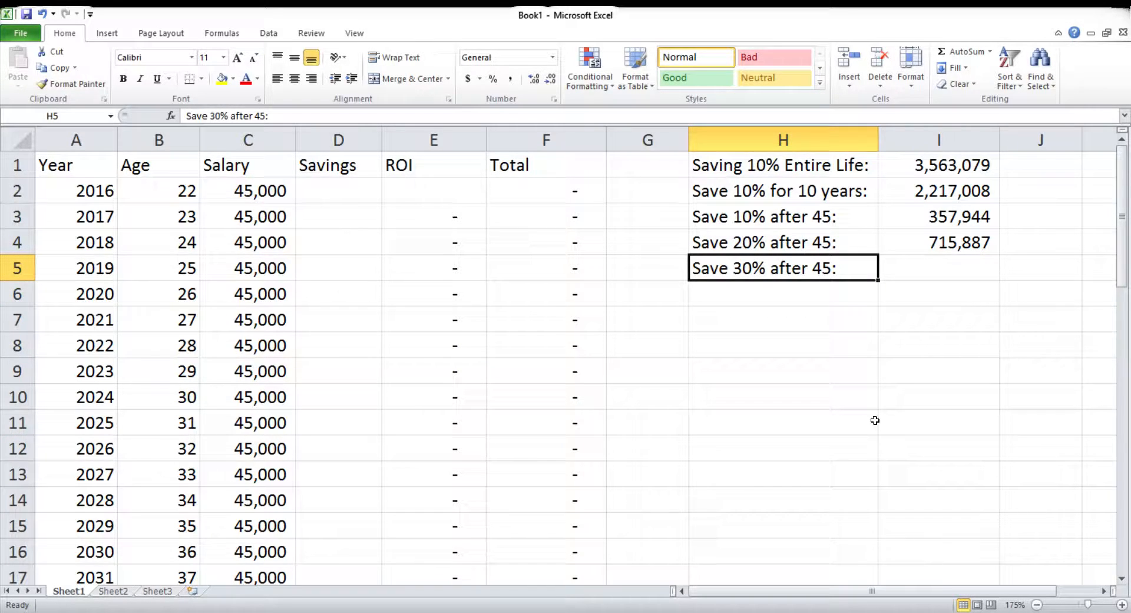
# Copy the 2061 Total from F47 and paste it as a value into I5 beside the 30% after 45 label.
pyautogui.scroll(-13, 803, 378)
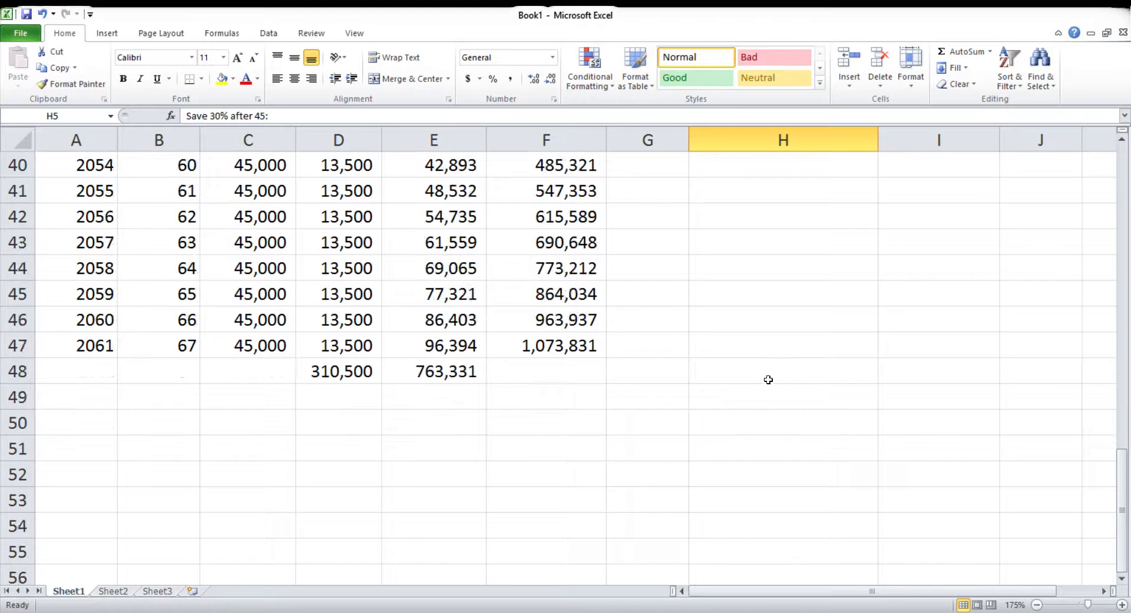
pyautogui.click(541, 348)
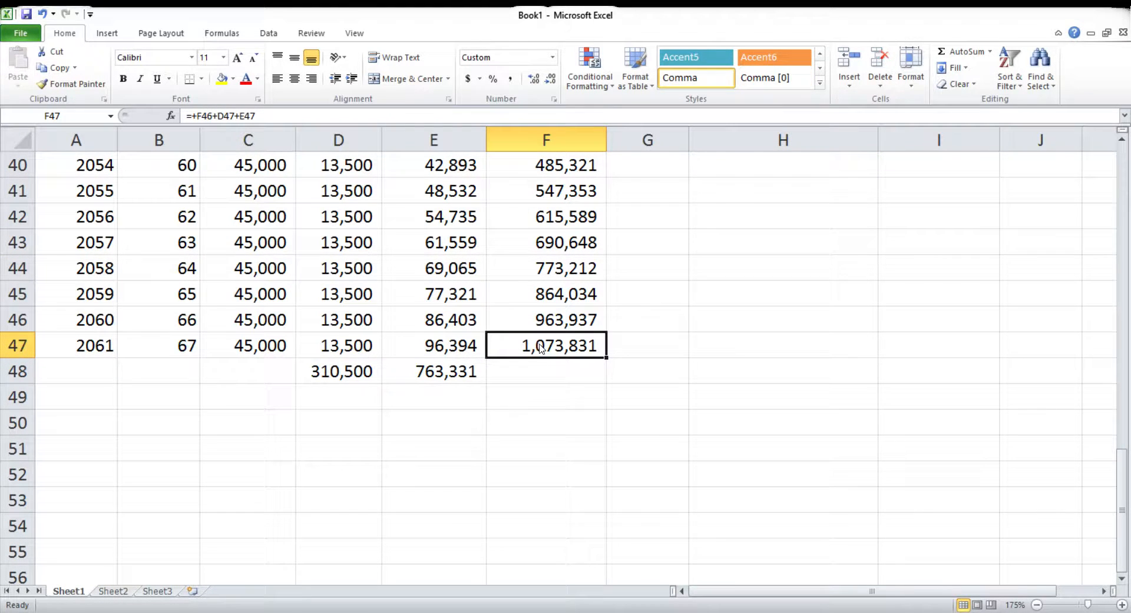
pyautogui.hotkey('ctrl', 'c')
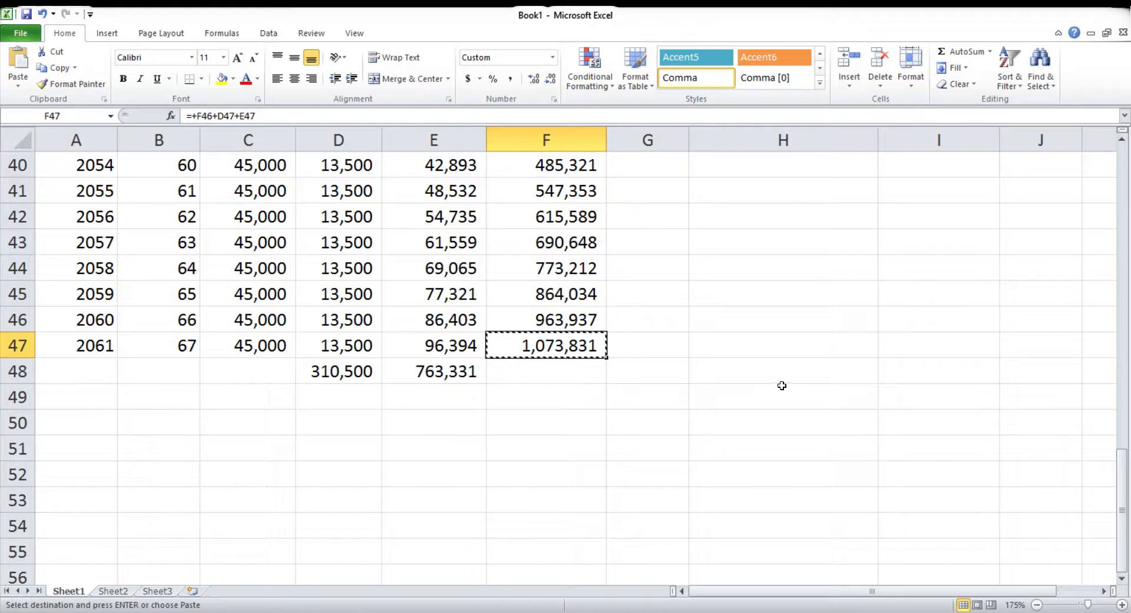
pyautogui.scroll(13, 795, 386)
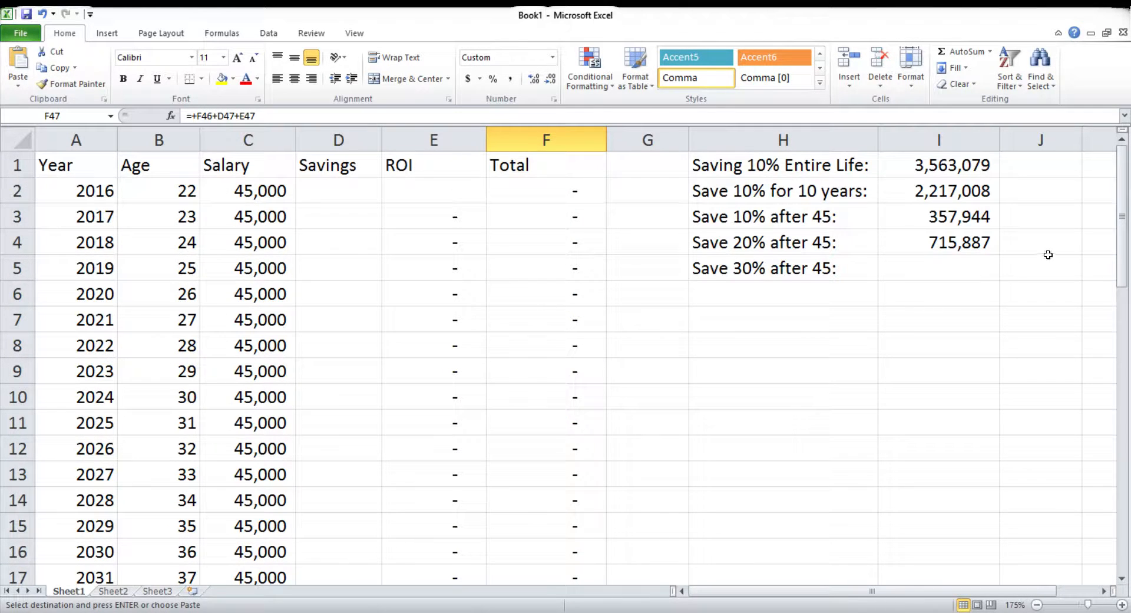
pyautogui.click(964, 274)
pyautogui.hotkey('ctrl', 'v')
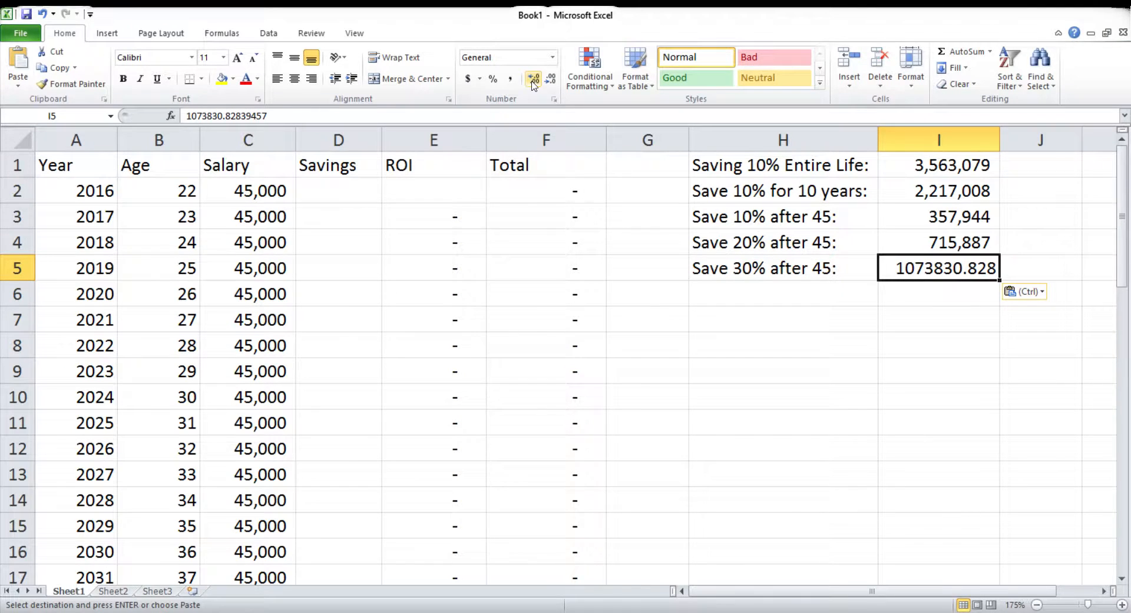
# Format the 30% scenario total in I5 with comma separators and no decimals.
pyautogui.click(510, 78)
pyautogui.click(551, 78)
pyautogui.click(551, 79)
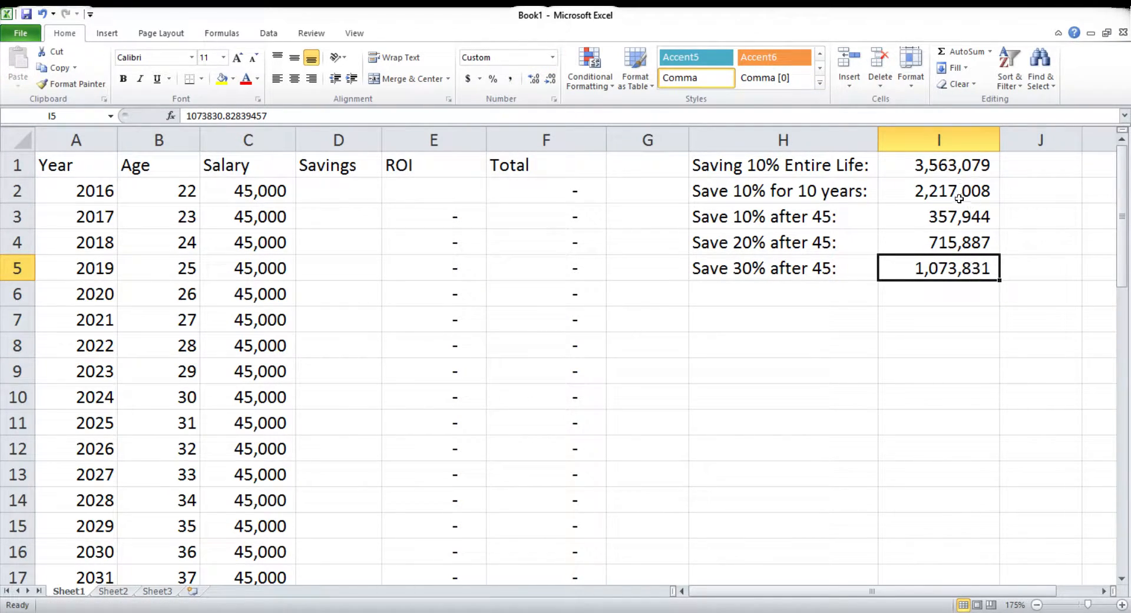
# Change the 2039 Savings formula in D25 to =C25*0.65 so that 65% of salary is saved.
pyautogui.scroll(-7, 836, 330)
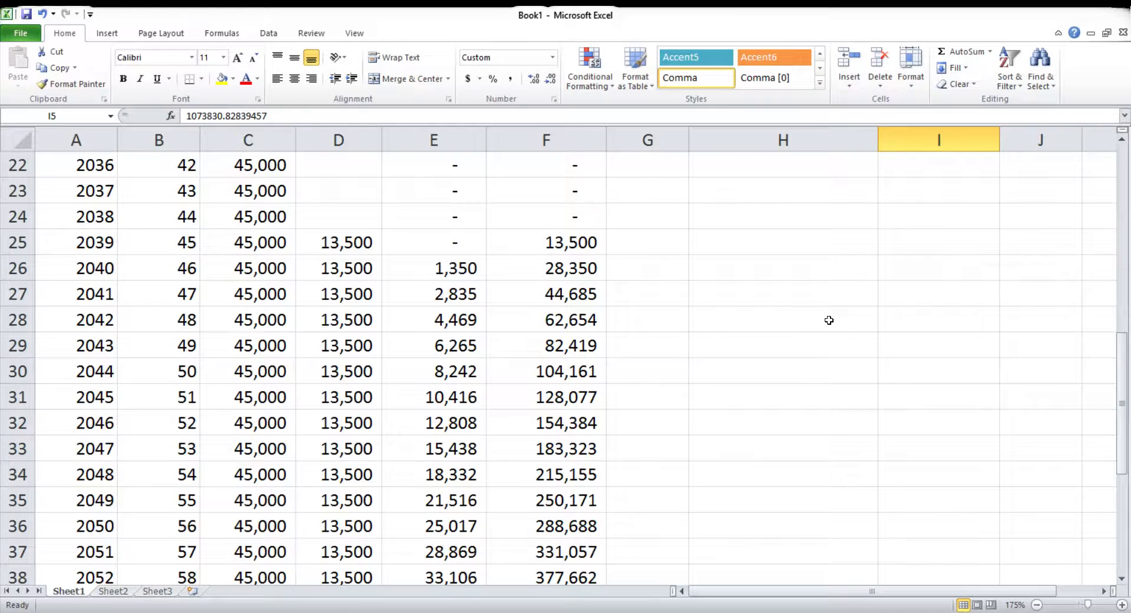
pyautogui.click(330, 244)
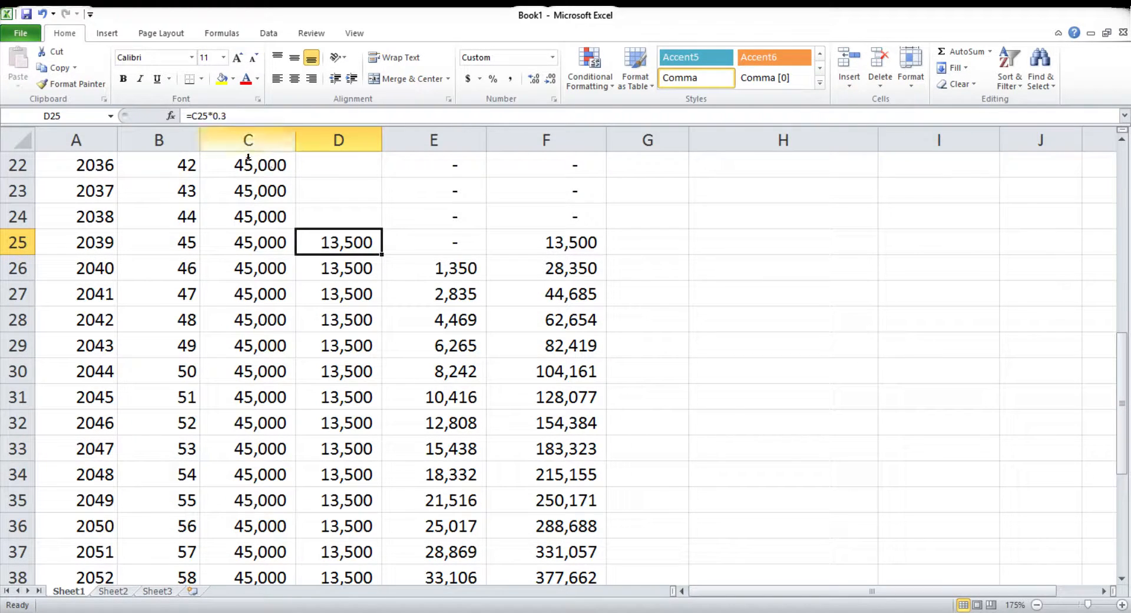
pyautogui.doubleClick(228, 116)
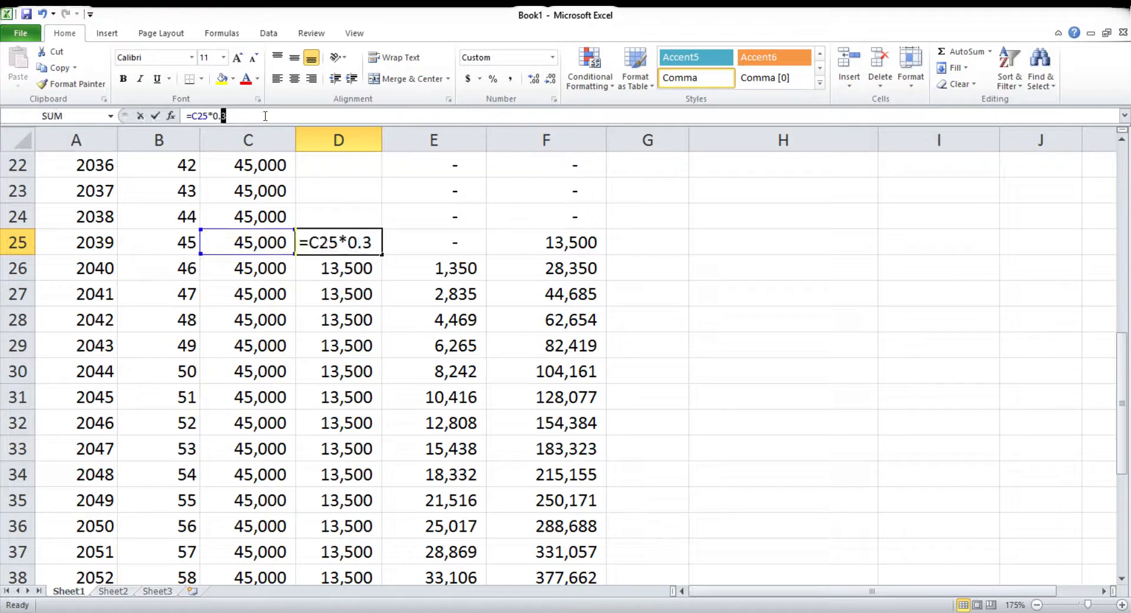
pyautogui.write('65')
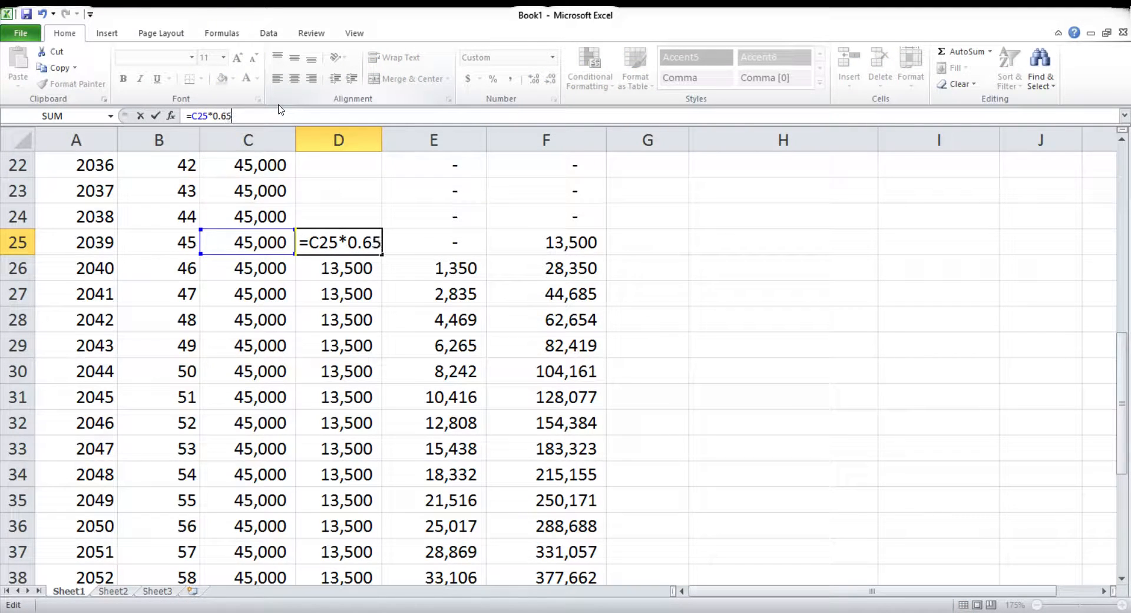
pyautogui.press('Return')
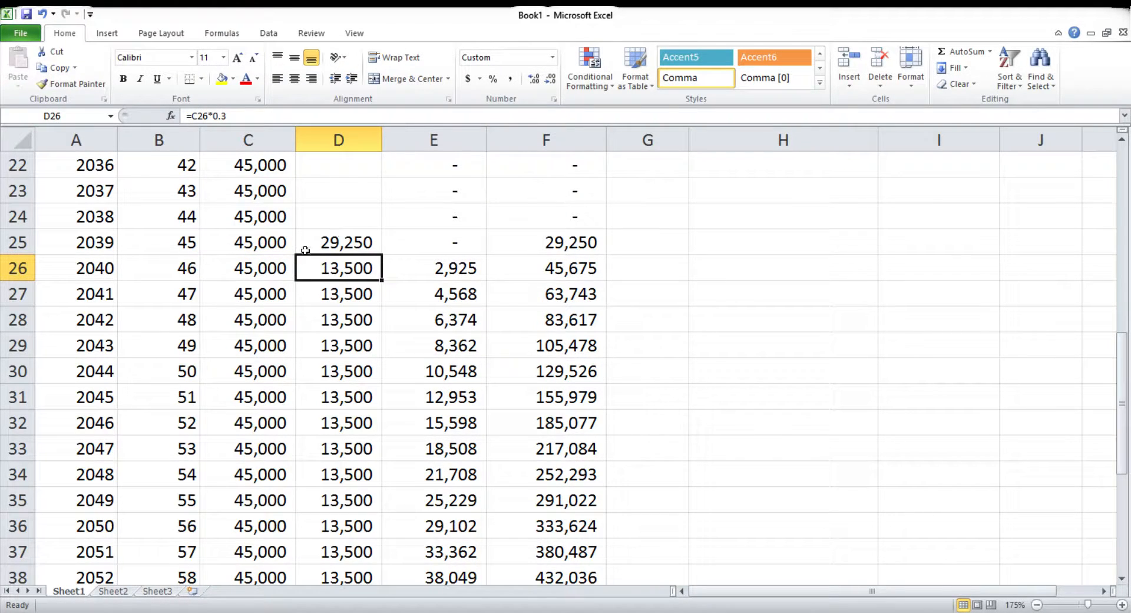
# Copy the 65% Savings formula from D25 into D26:D47 for the years 2040 through 2061.
pyautogui.click(326, 249)
pyautogui.moveTo(389, 257); pyautogui.dragTo(386, 505)
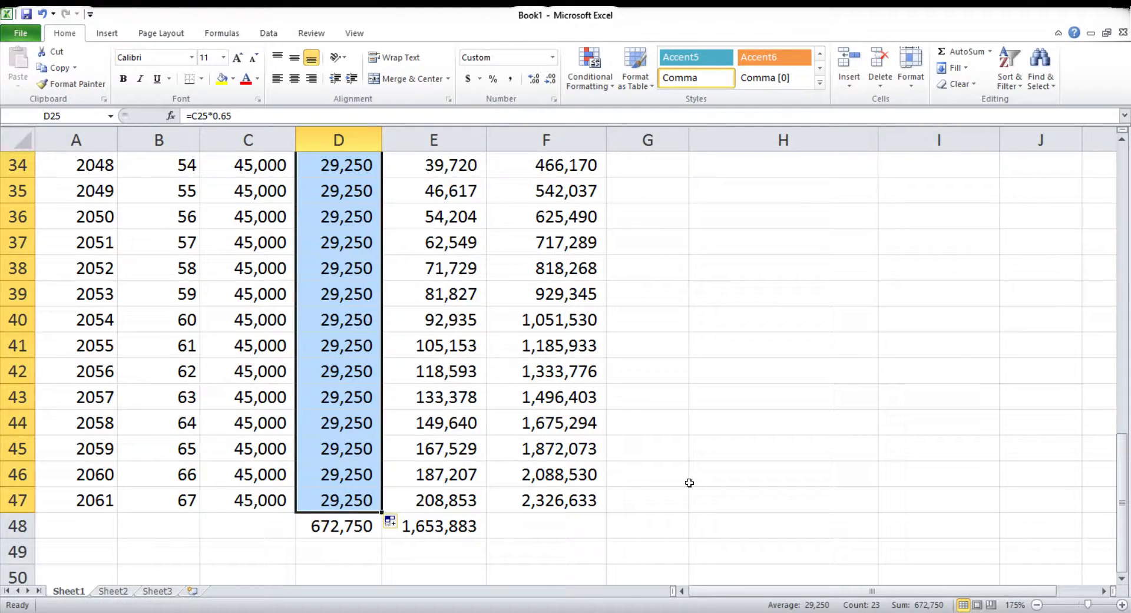
pyautogui.click(737, 465)
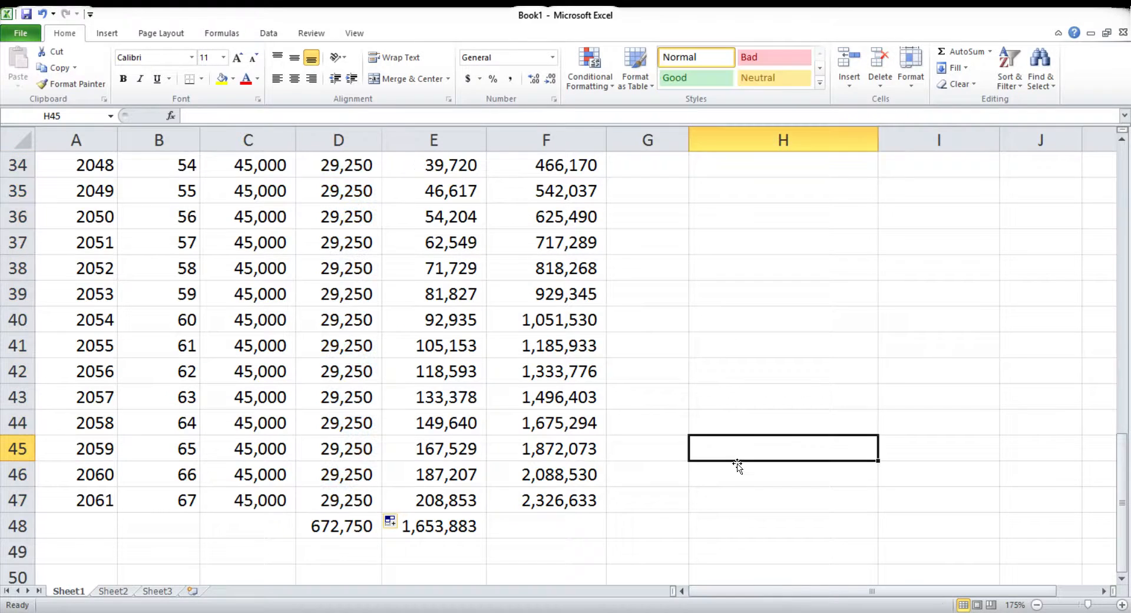
# Enter the label "Save 65% after 45:" in H6 below the 30% after 45 label.
pyautogui.click(565, 500)
pyautogui.scroll(6, 797, 411)
pyautogui.scroll(5, 796, 410)
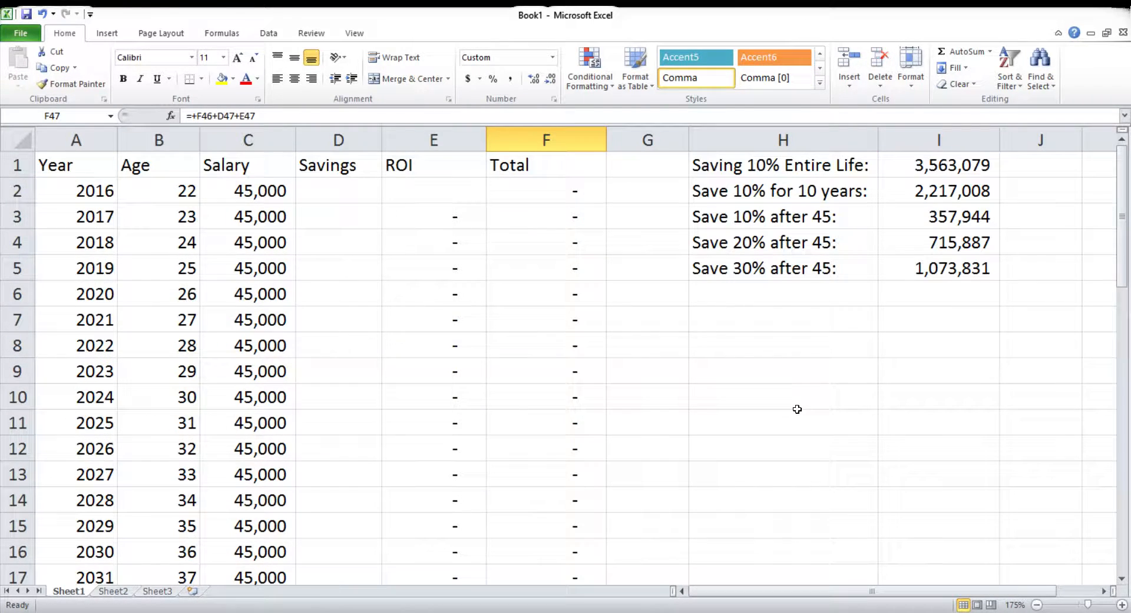
pyautogui.click(828, 292)
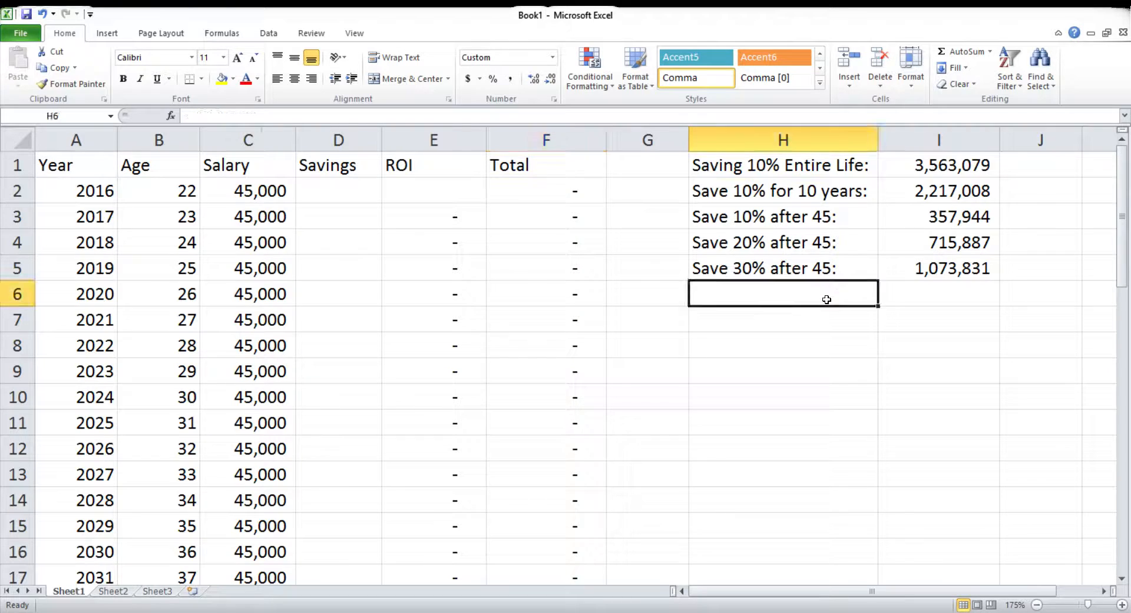
pyautogui.write('Save')
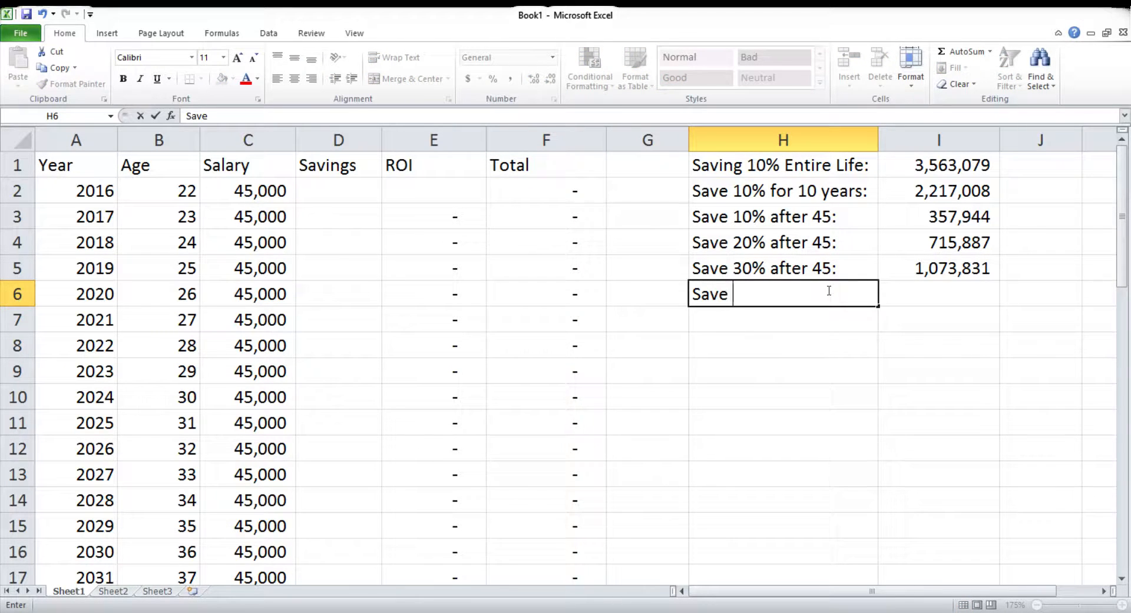
pyautogui.write(' 65% after 45:')
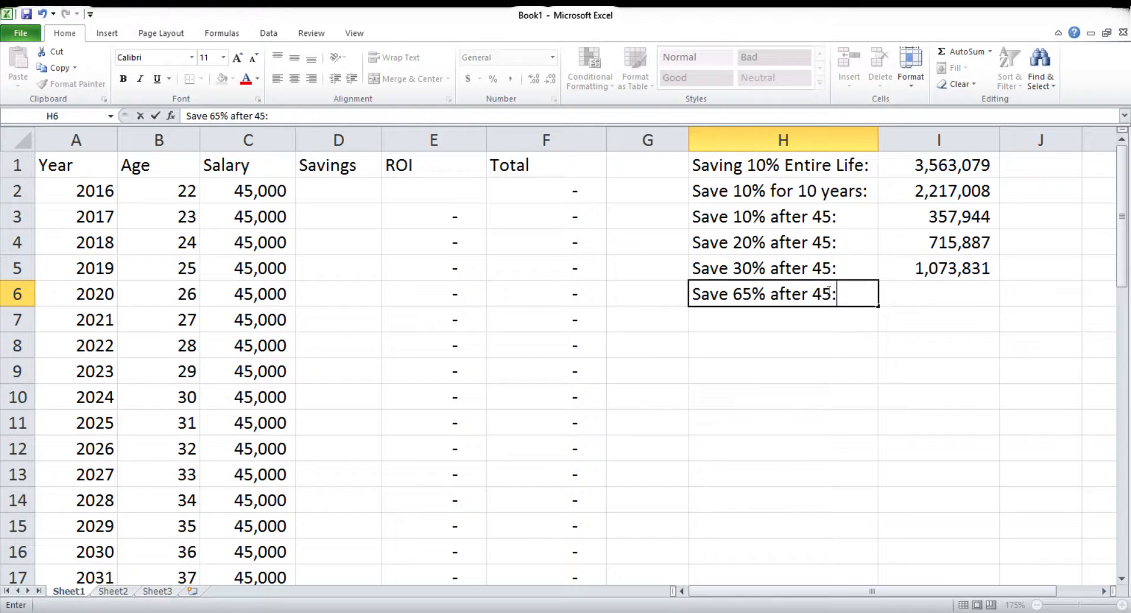
pyautogui.press('Tab')
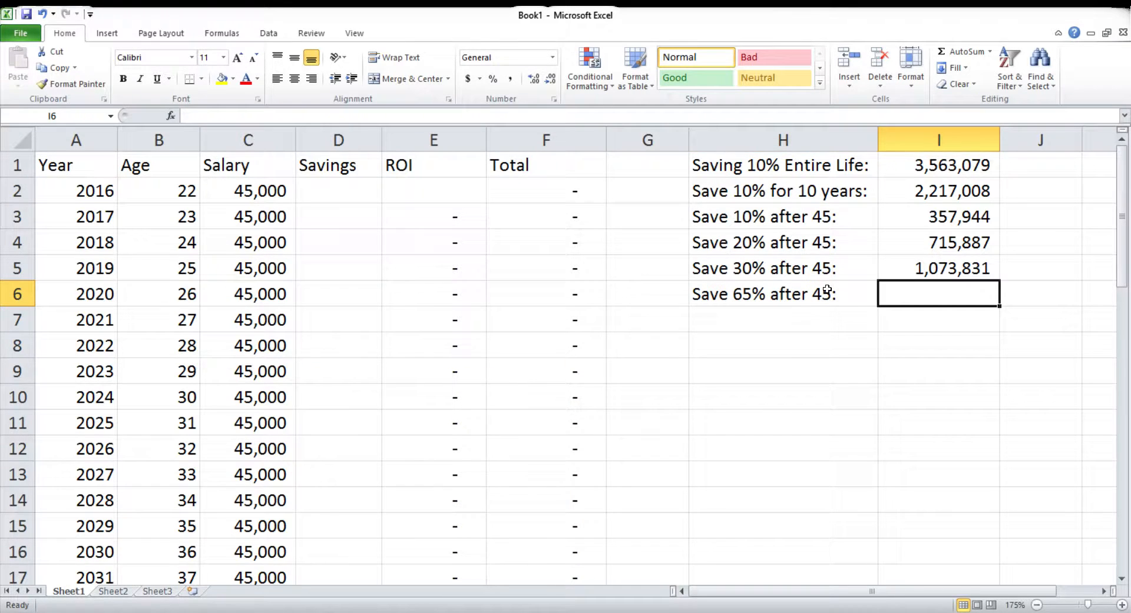
# Copy the 2061 Total from F47 and paste it as a value into I6 beside the 65% after 45 label.
pyautogui.scroll(-14, 524, 396)
pyautogui.click(571, 268)
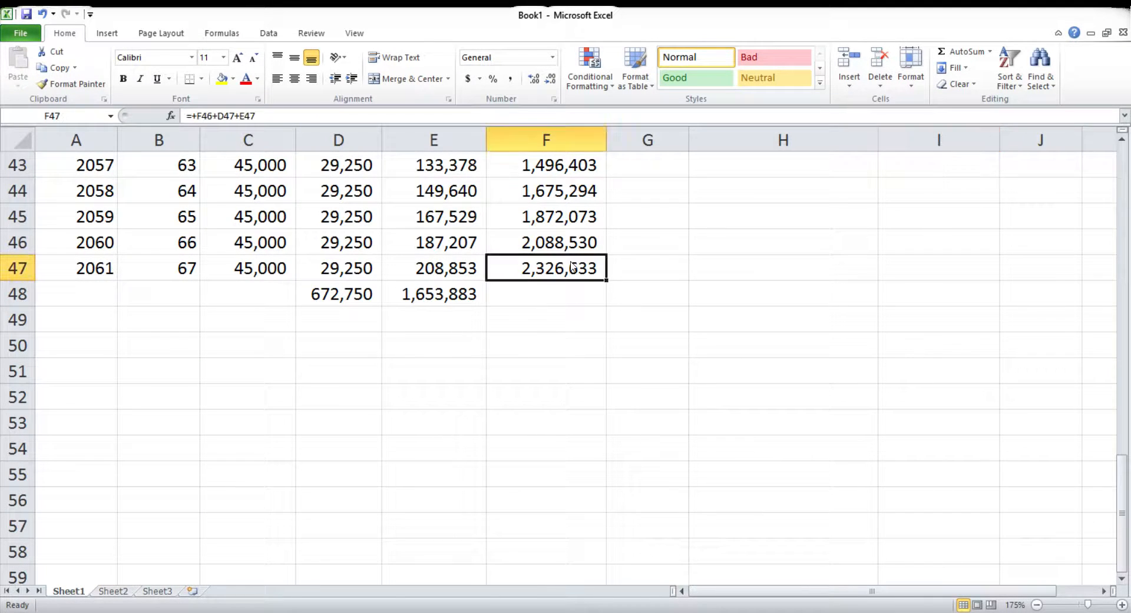
pyautogui.hotkey('ctrl', 'c')
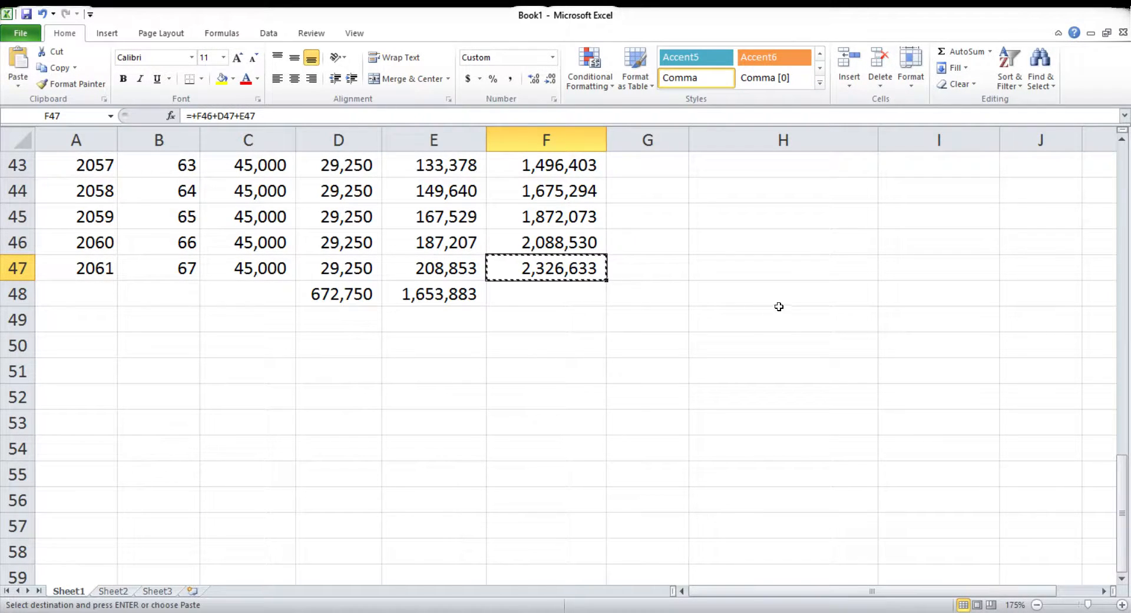
pyautogui.scroll(12, 784, 313)
pyautogui.scroll(2, 783, 323)
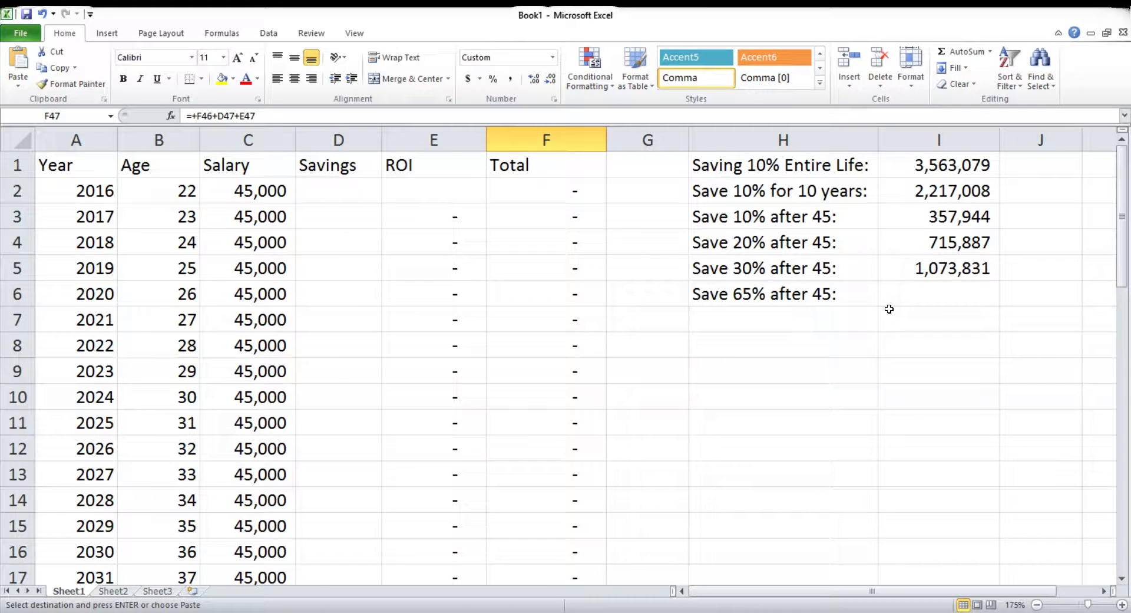
pyautogui.click(930, 300)
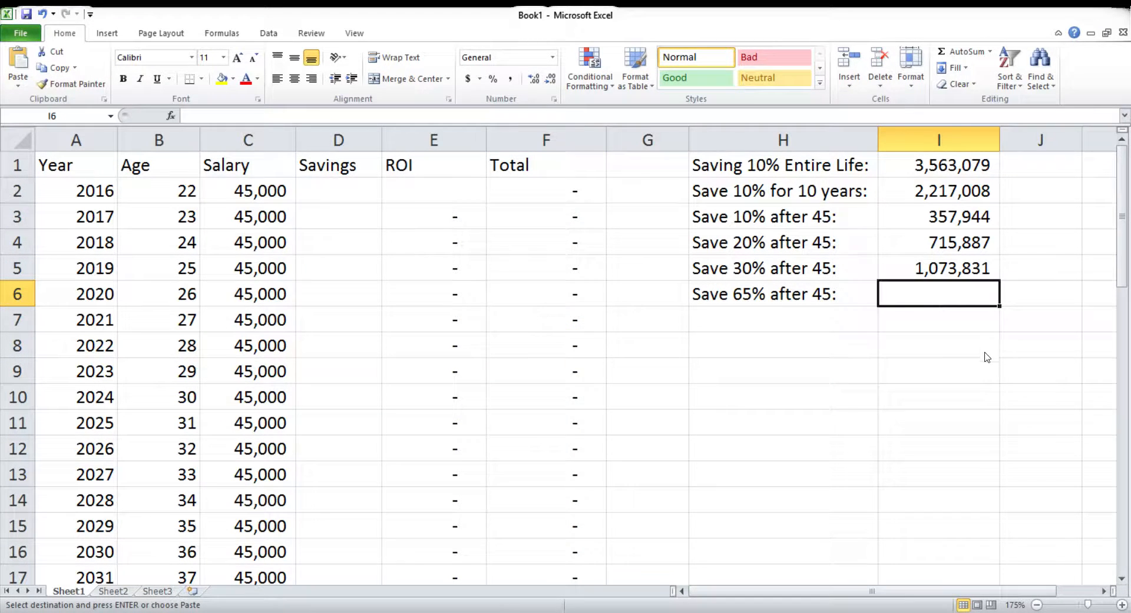
pyautogui.hotkey('ctrl', 'v')
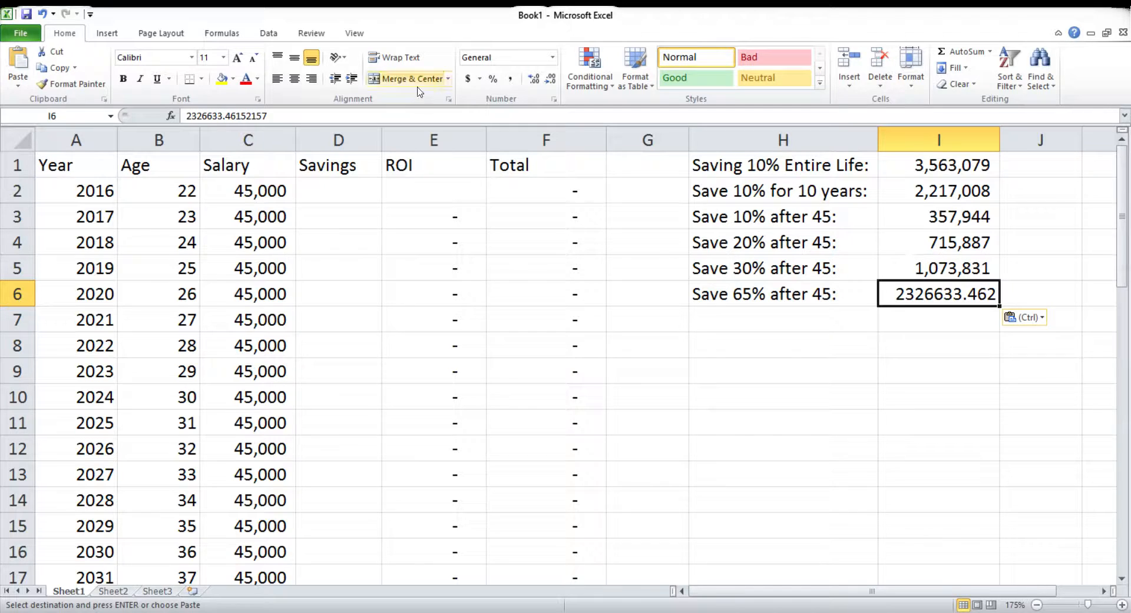
# Format the 65% scenario total in I6 with comma separators and no decimals.
pyautogui.click(549, 81)
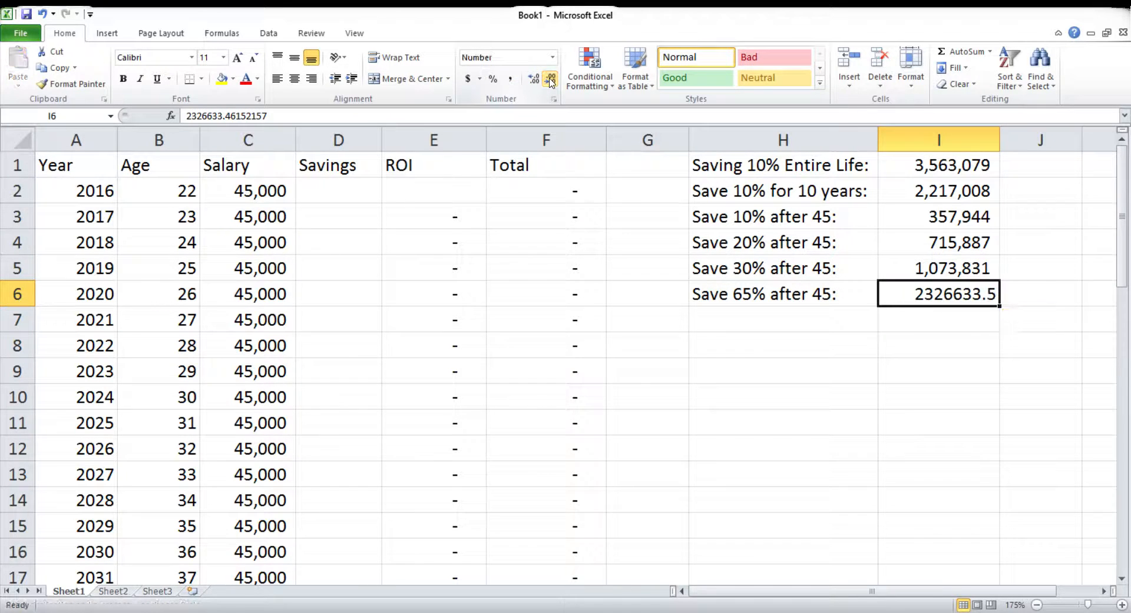
pyautogui.click(511, 77)
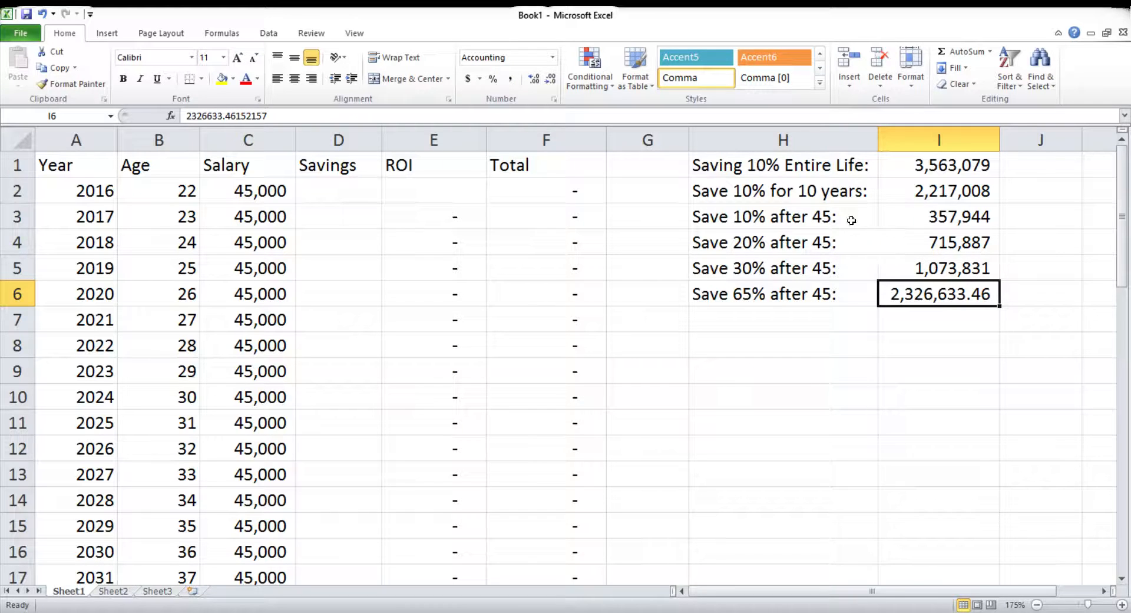
pyautogui.click(1022, 197)
pyautogui.scroll(-8, 599, 391)
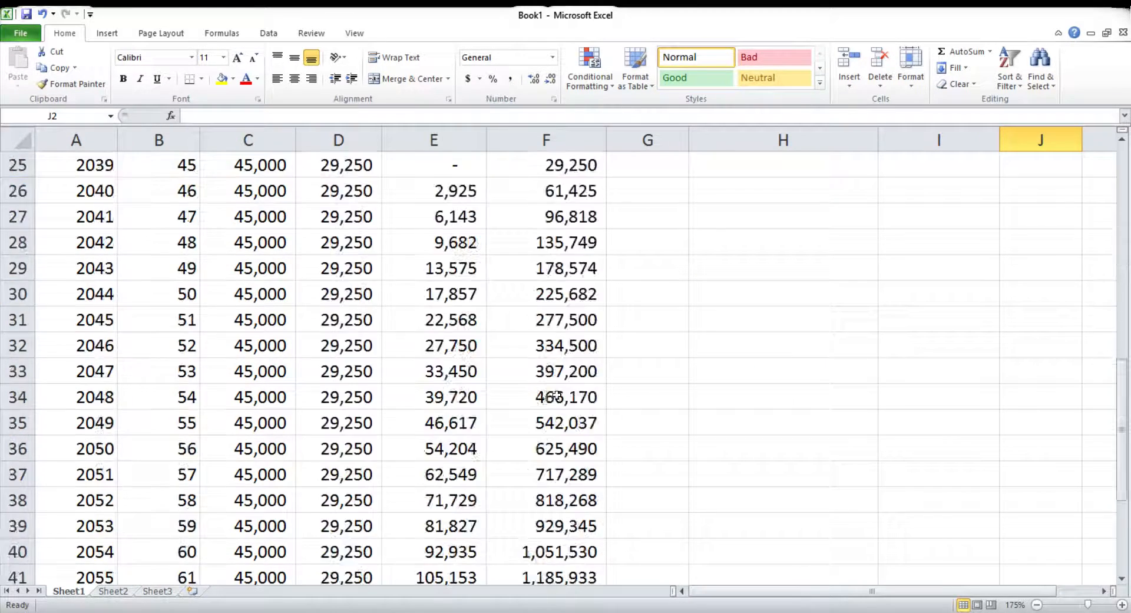
pyautogui.scroll(-5, 557, 395)
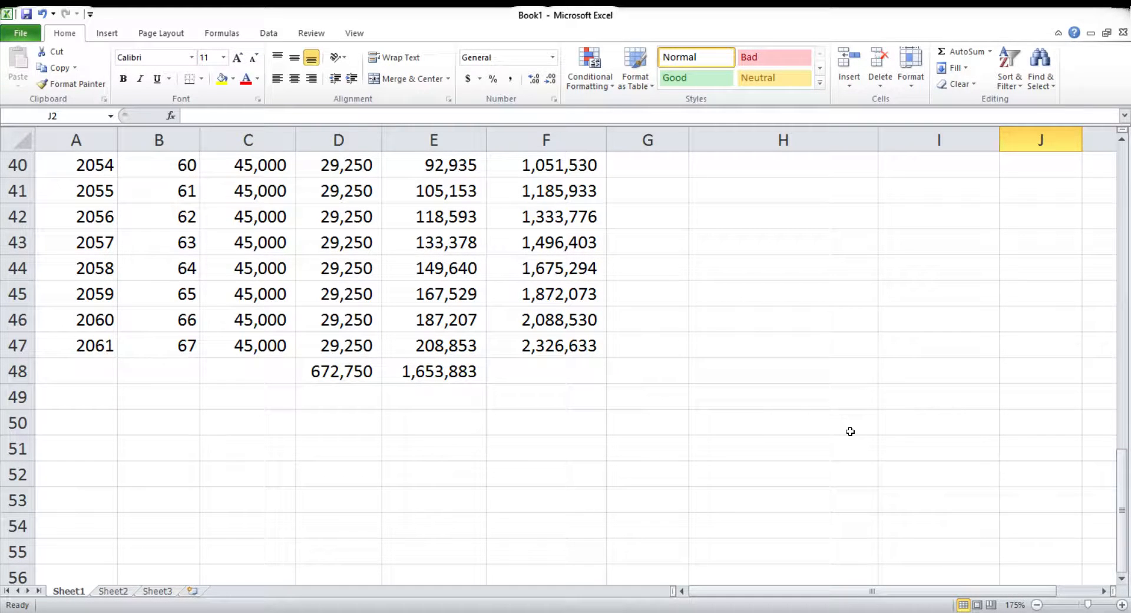
pyautogui.scroll(13, 729, 403)
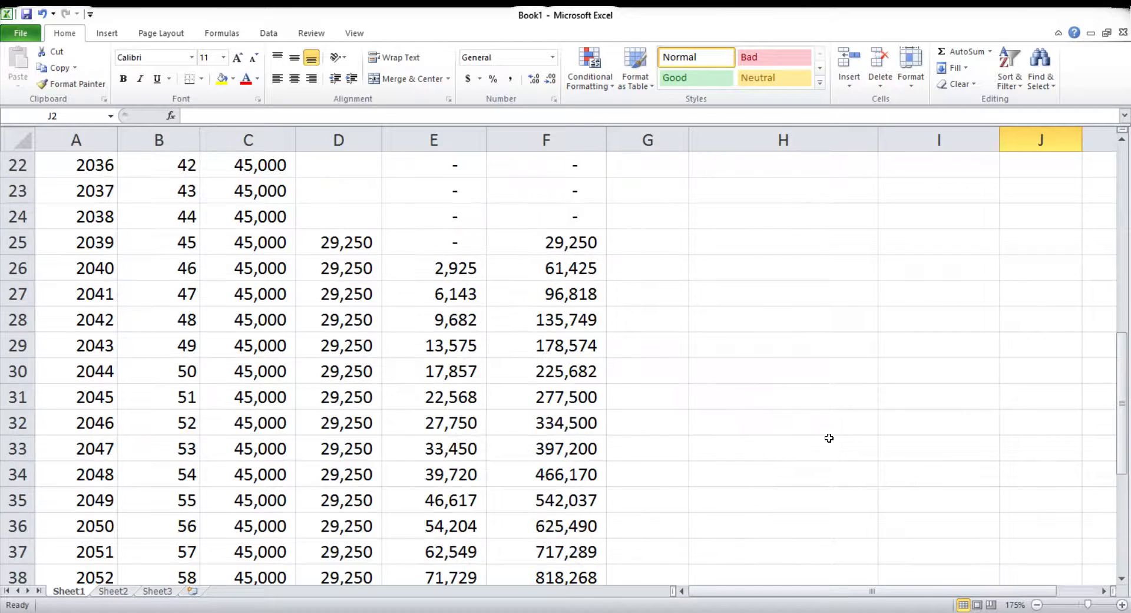
pyautogui.click(951, 302)
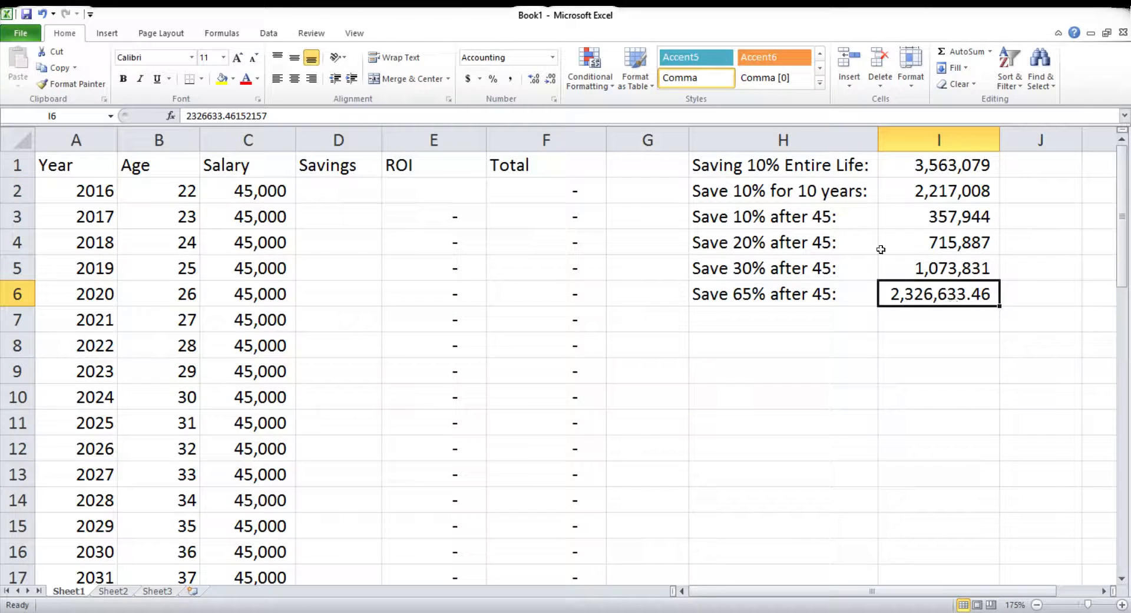
pyautogui.click(549, 79)
pyautogui.click(550, 78)
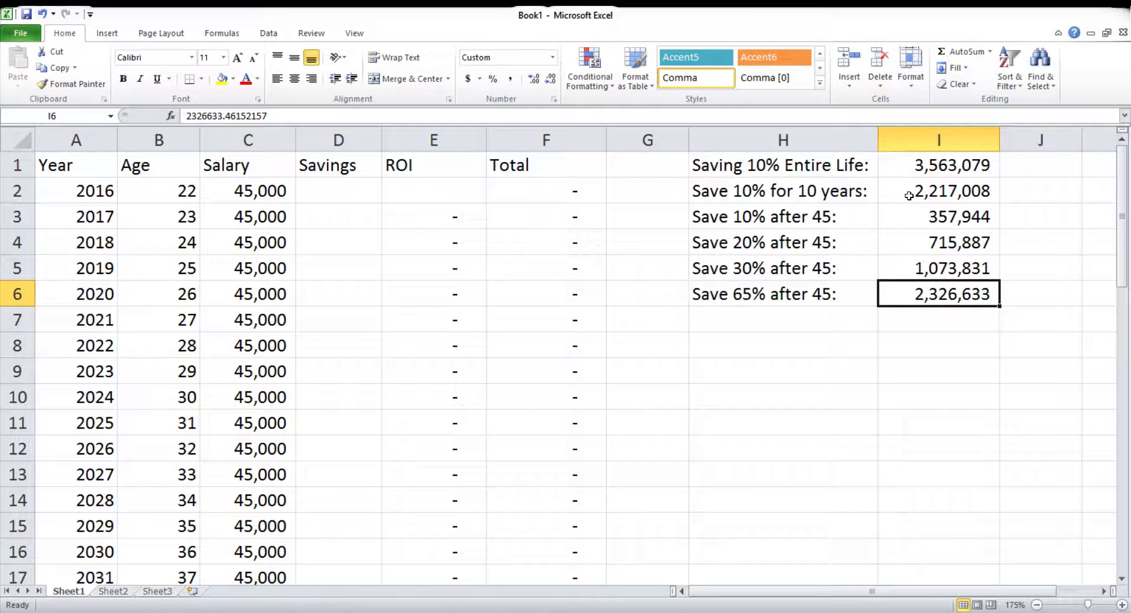
# Examine the Save 10% for 10 years total in I2 and the yearly savings rows from age 45 through 2061.
pyautogui.click(862, 191)
pyautogui.moveTo(862, 192); pyautogui.dragTo(946, 194)
pyautogui.click(953, 196)
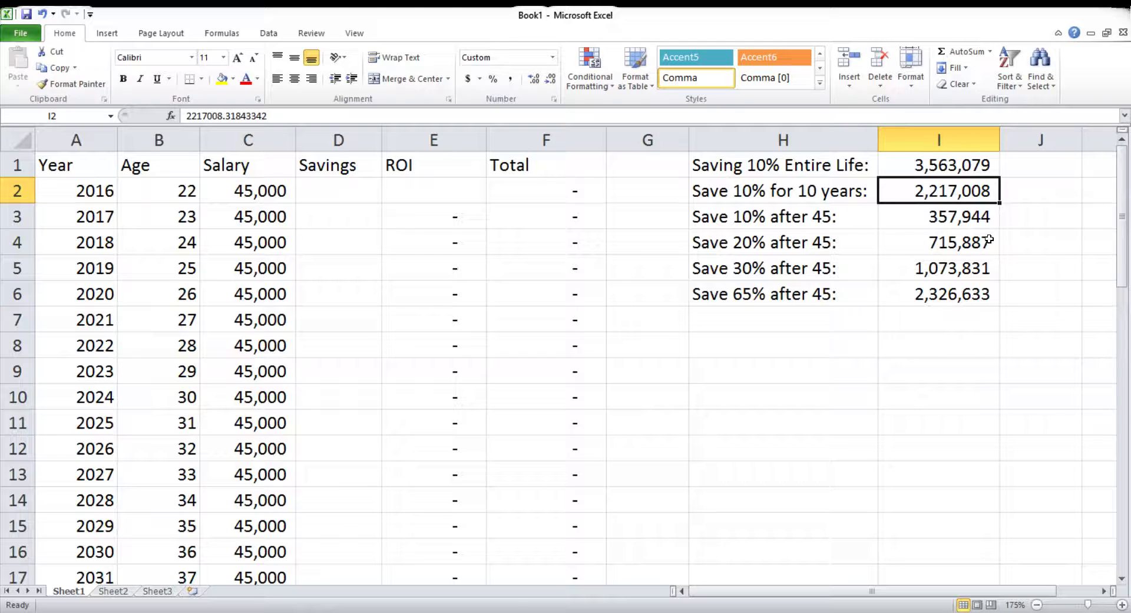
pyautogui.click(802, 223)
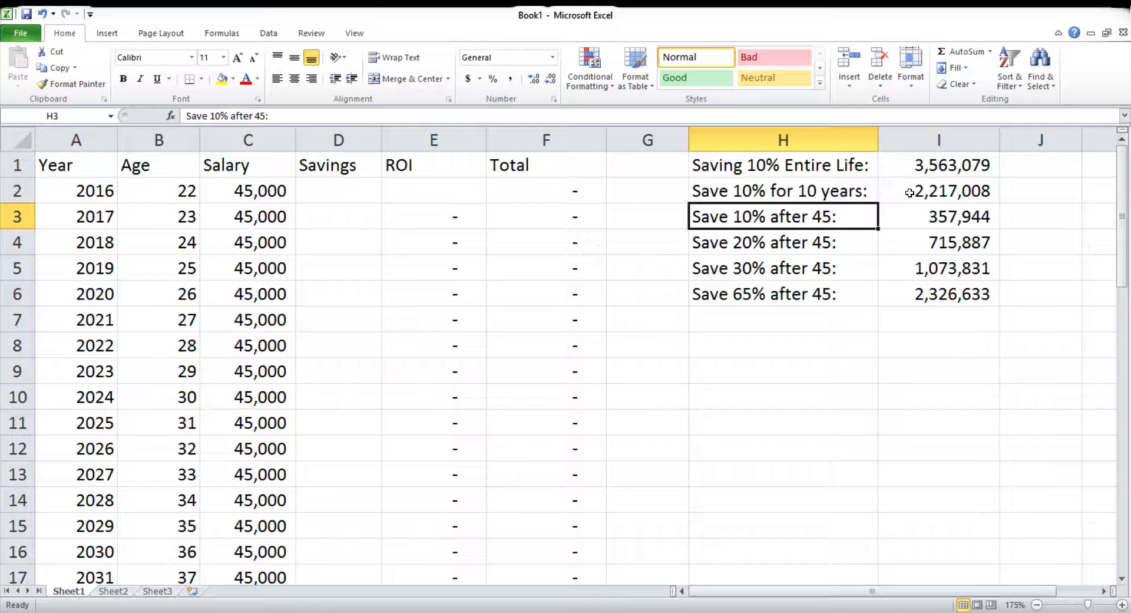
pyautogui.scroll(-6, 619, 343)
pyautogui.scroll(-2, 619, 343)
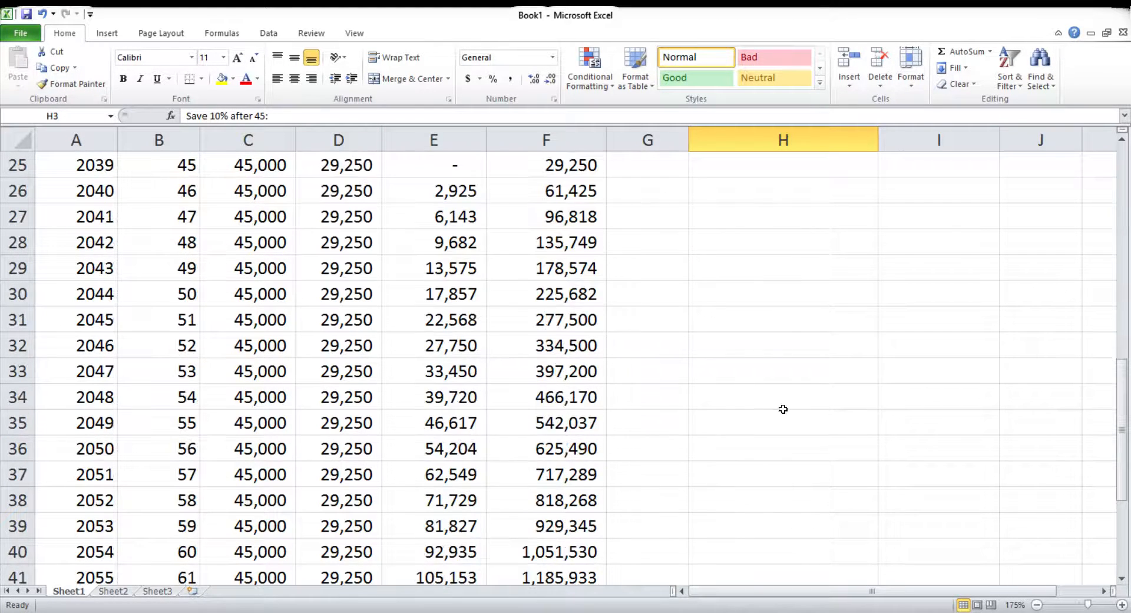
pyautogui.scroll(2, 783, 406)
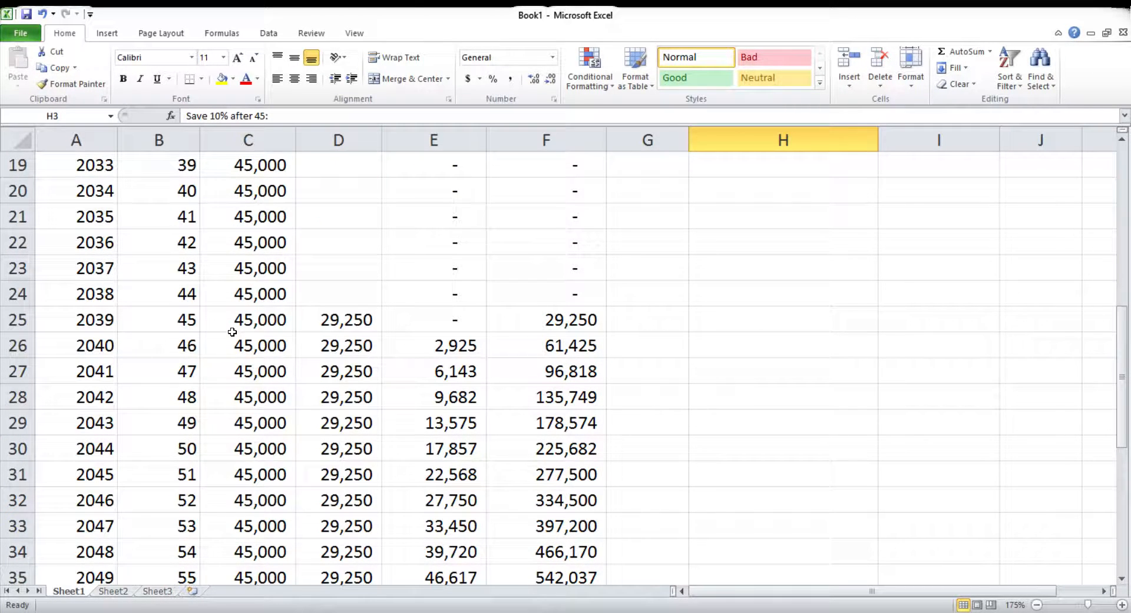
pyautogui.scroll(-6, 233, 332)
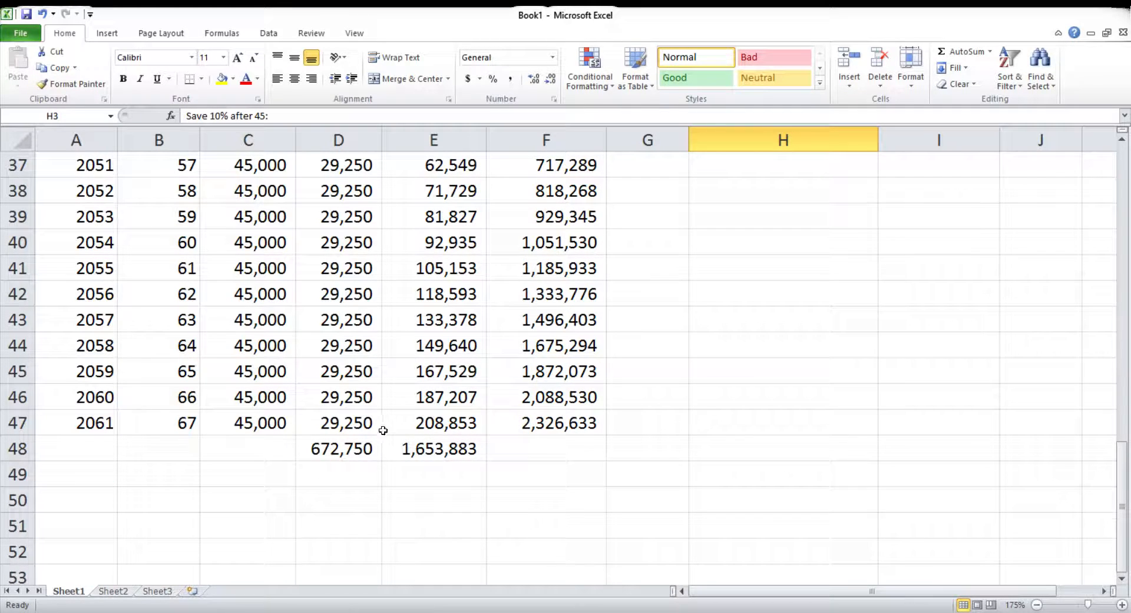
pyautogui.scroll(12, 725, 465)
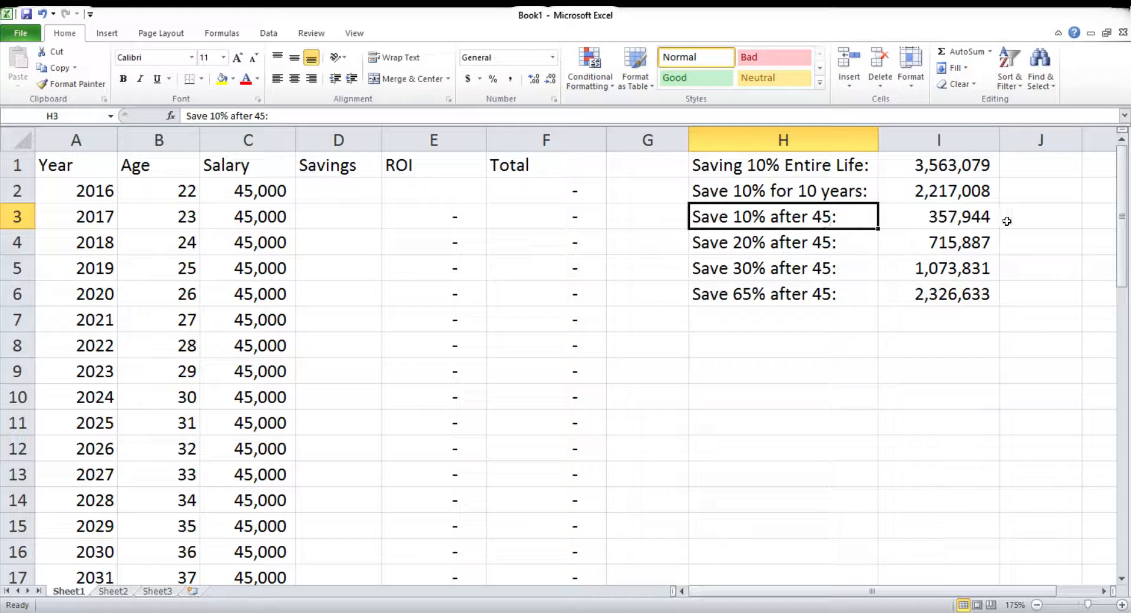
# Compare the Save 65% after 45 total in row 6 with the 10-year and entire-life totals in rows 2 and 1.
pyautogui.click(812, 303)
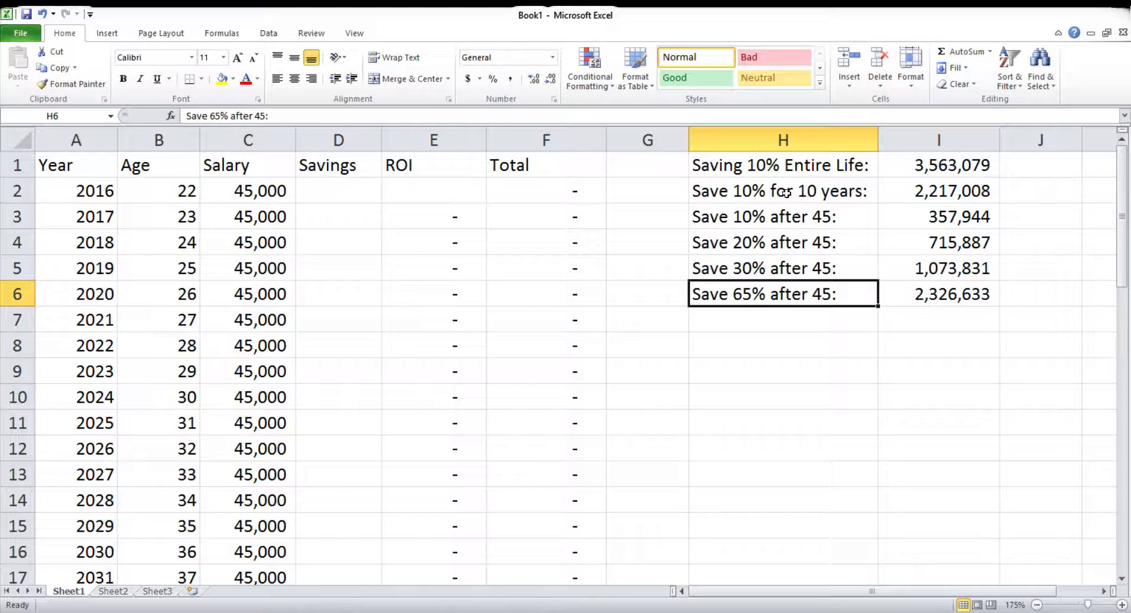
pyautogui.click(836, 192)
pyautogui.moveTo(881, 191); pyautogui.dragTo(911, 192)
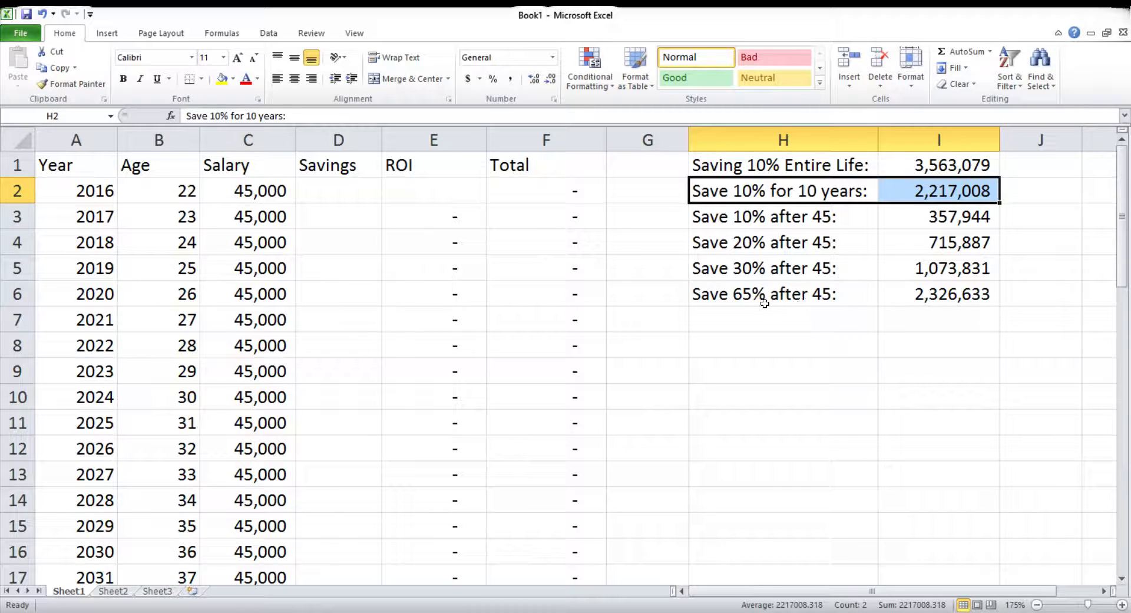
pyautogui.moveTo(764, 302); pyautogui.dragTo(908, 301)
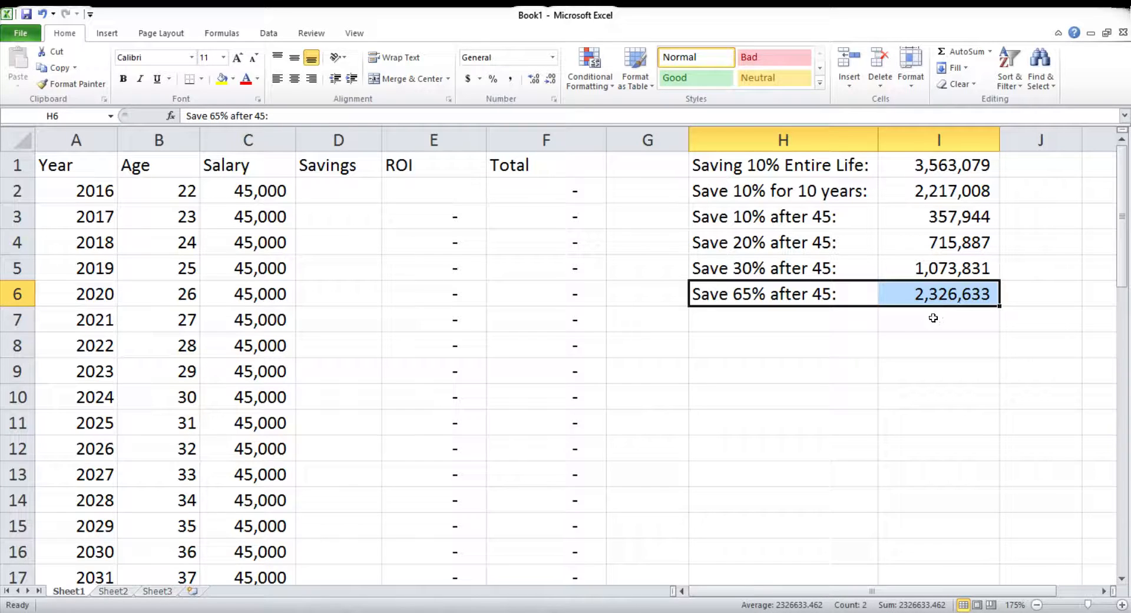
pyautogui.click(770, 301)
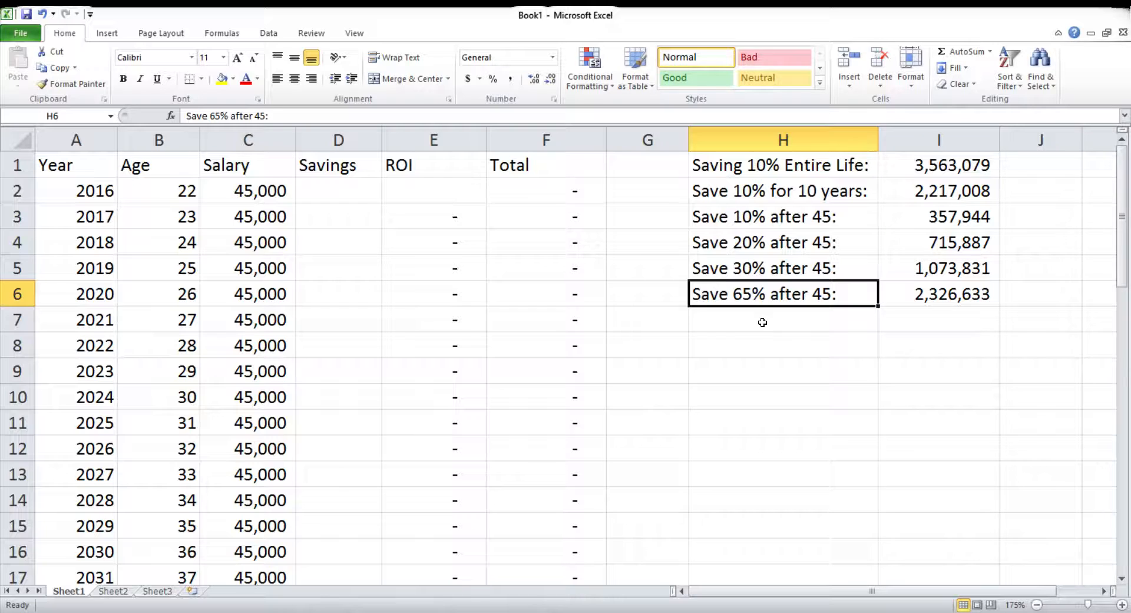
pyautogui.click(762, 323)
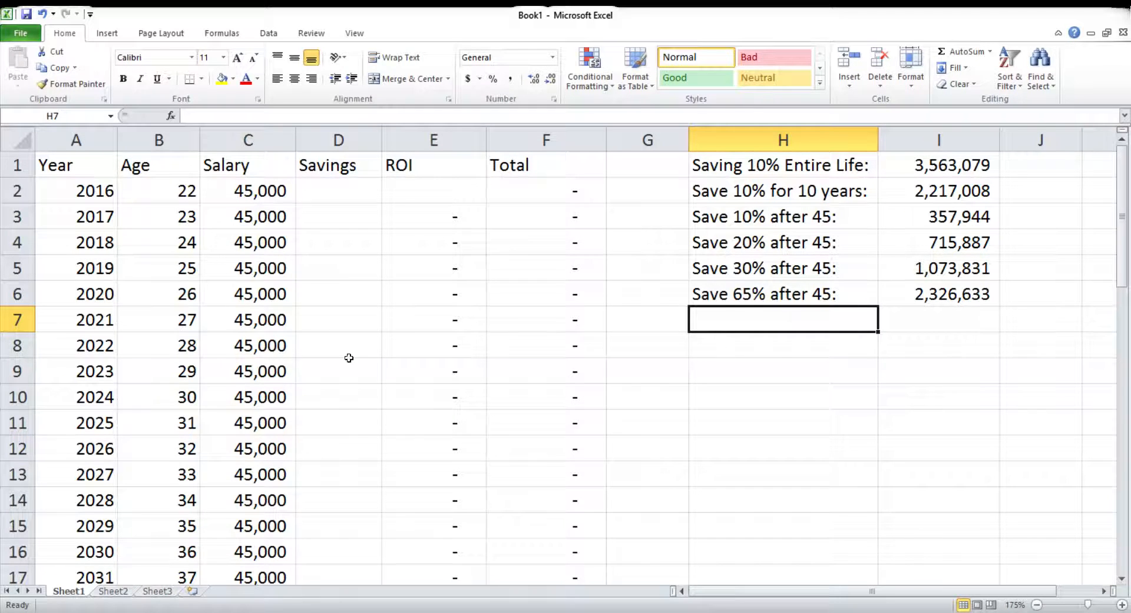
pyautogui.scroll(-6, 253, 377)
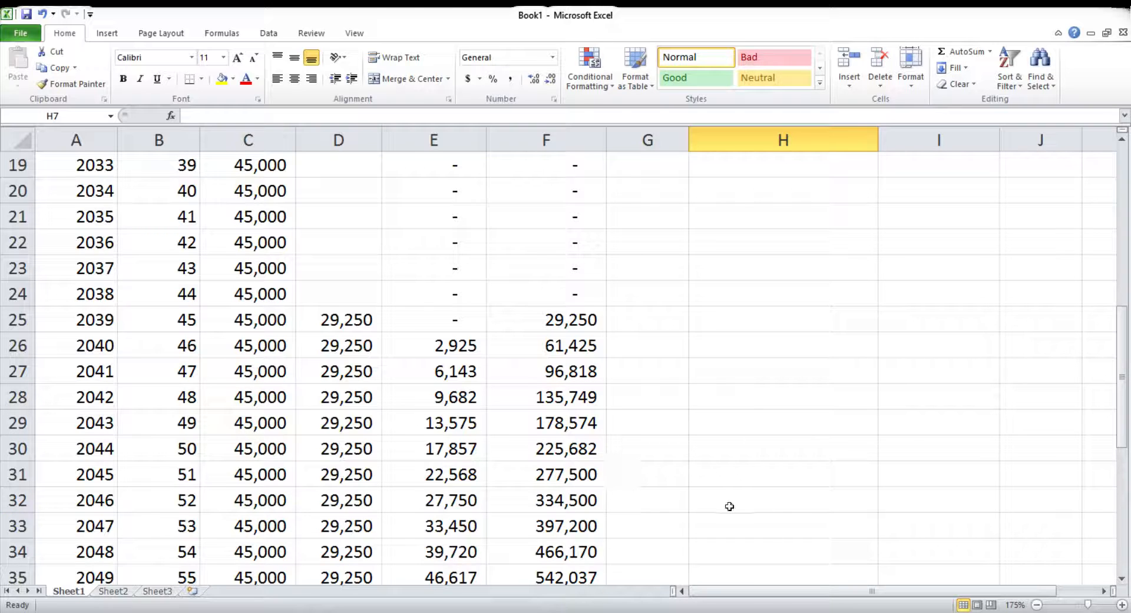
pyautogui.scroll(6, 728, 508)
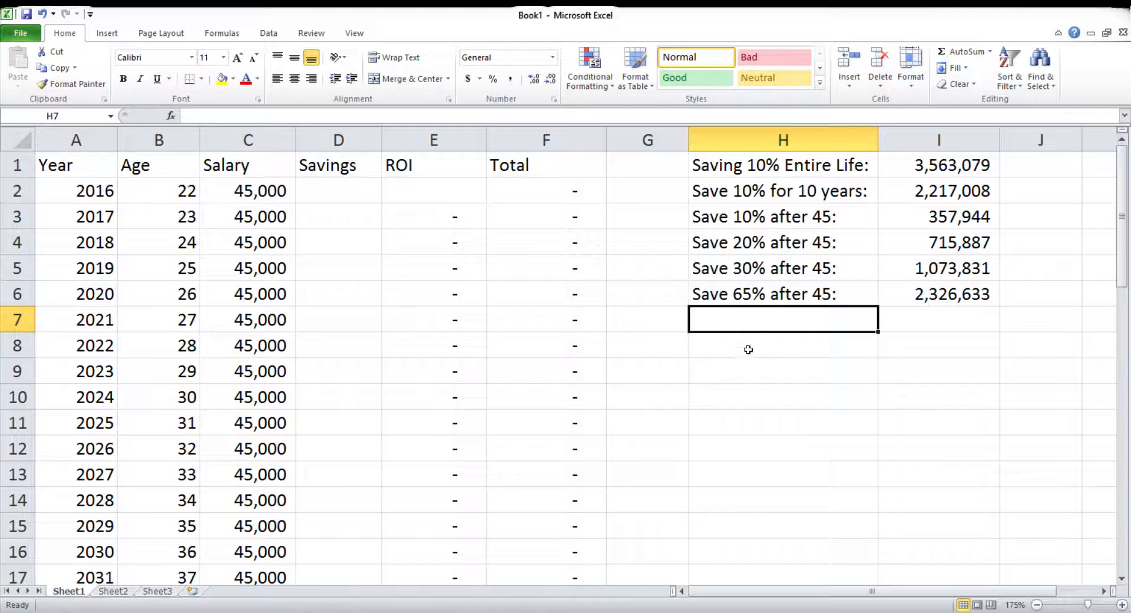
pyautogui.click(787, 297)
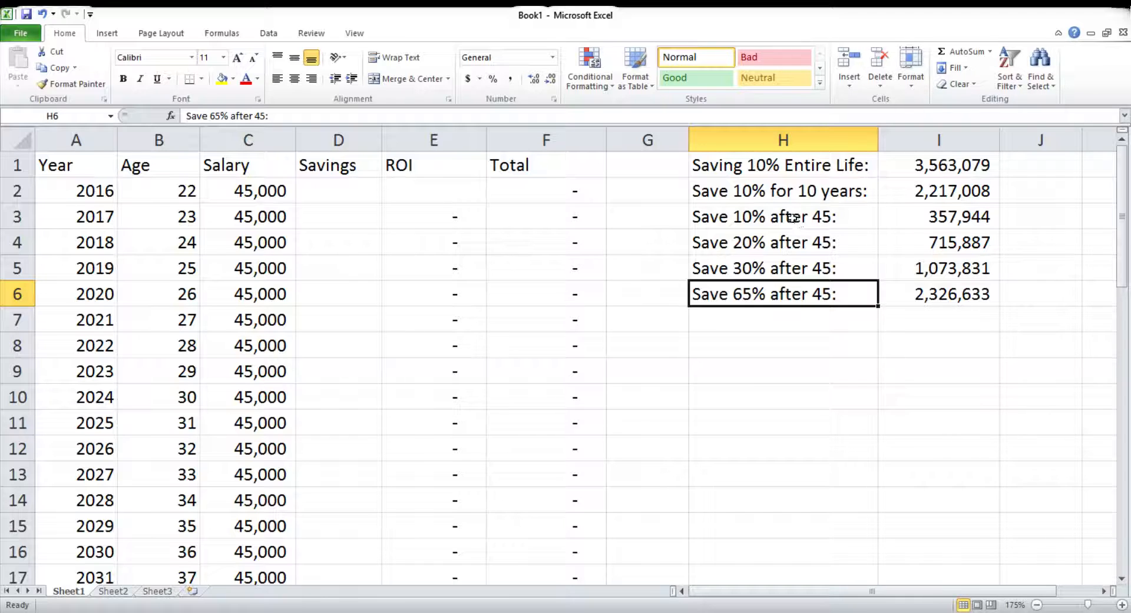
pyautogui.moveTo(792, 171); pyautogui.dragTo(917, 170)
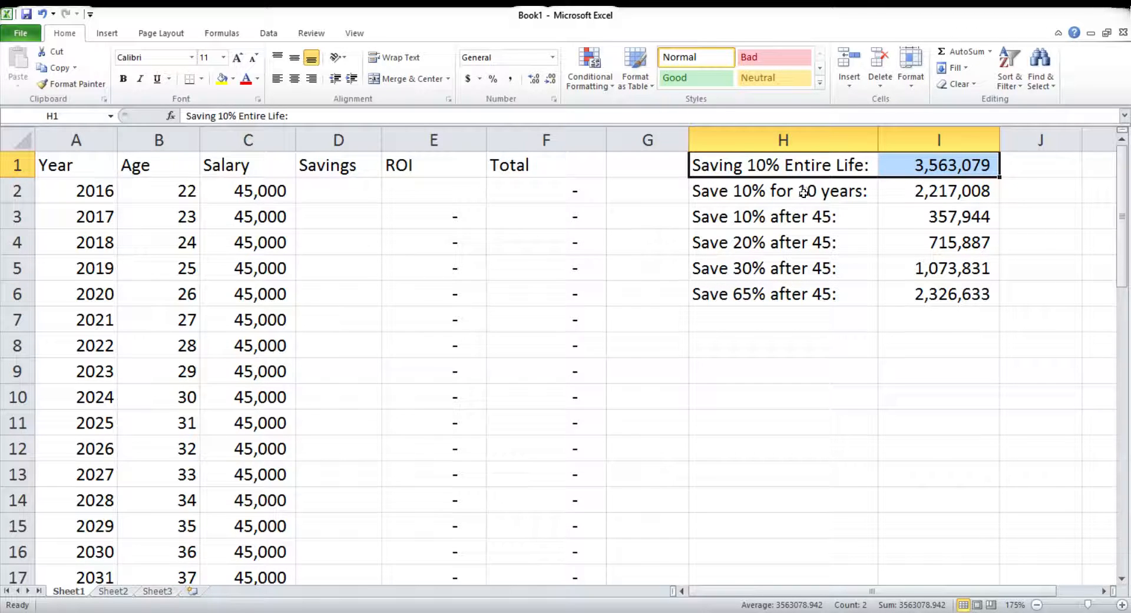
pyautogui.moveTo(783, 197); pyautogui.dragTo(927, 195)
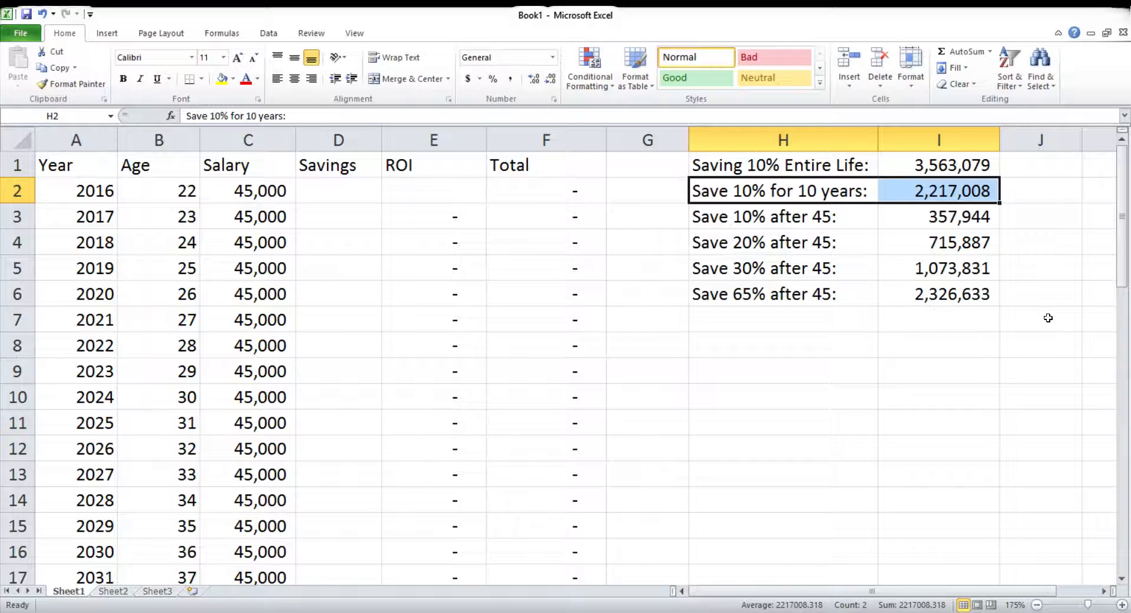